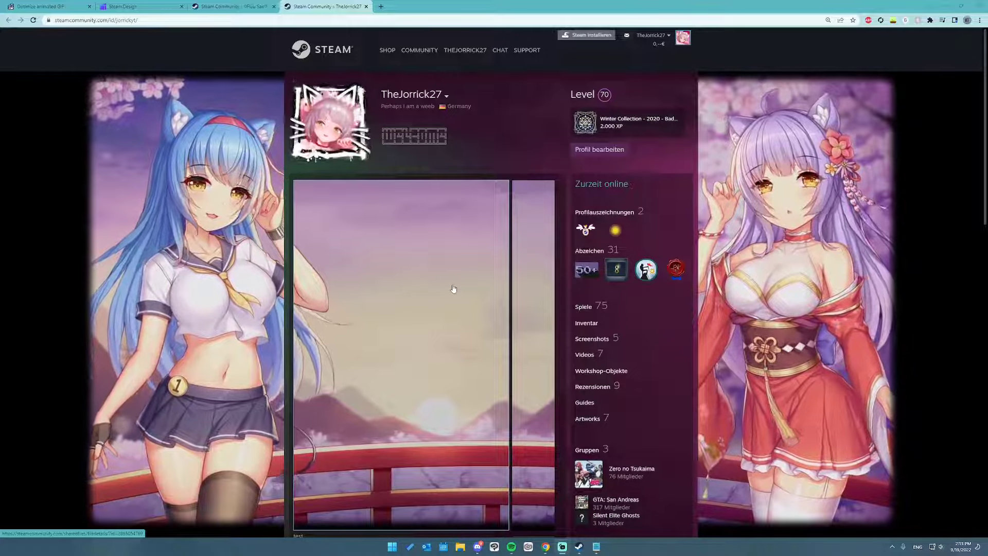
# Inspect the profile's animated background video in DevTools and bring up the NeededForBackground notes.
pyautogui.scroll(-1, 464, 316)
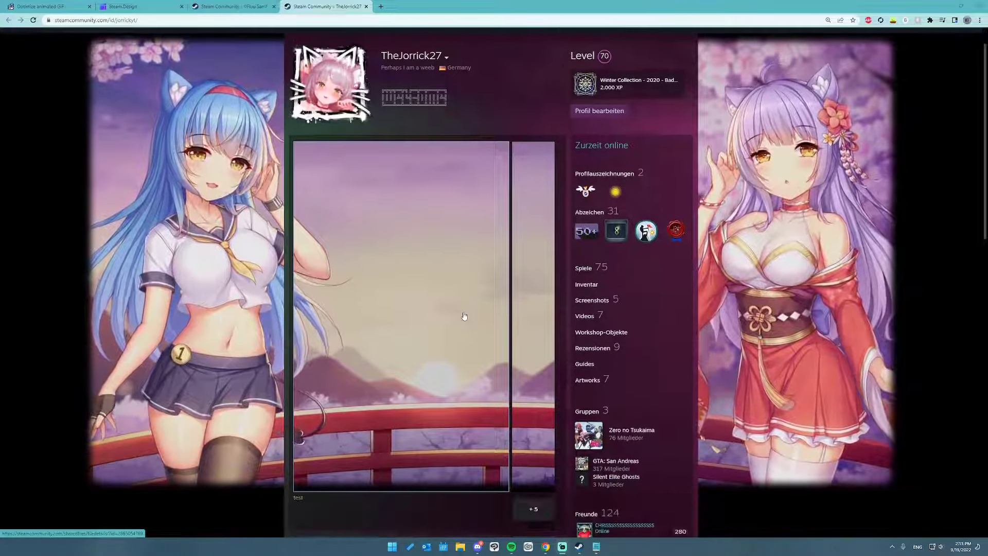
pyautogui.scroll(1, 464, 316)
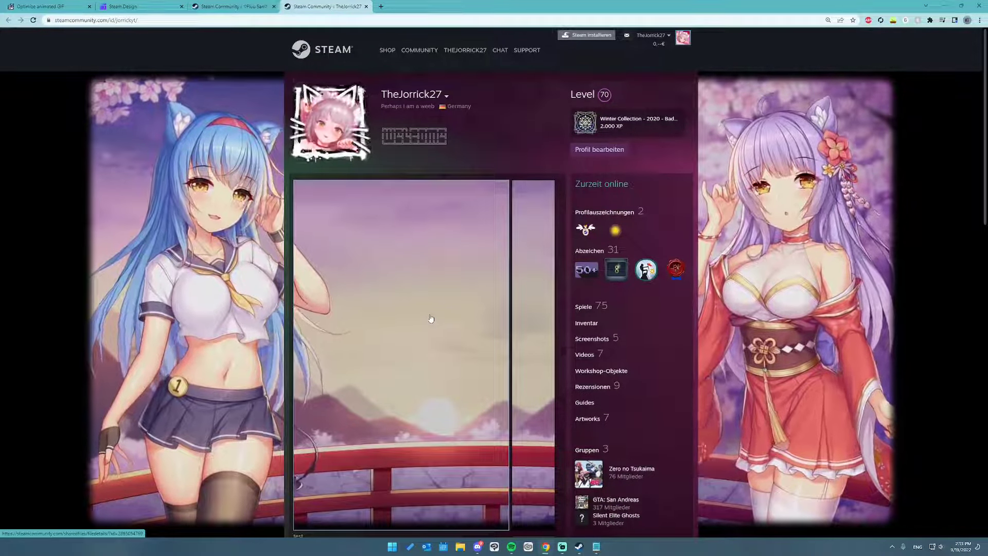
pyautogui.scroll(-2, 456, 387)
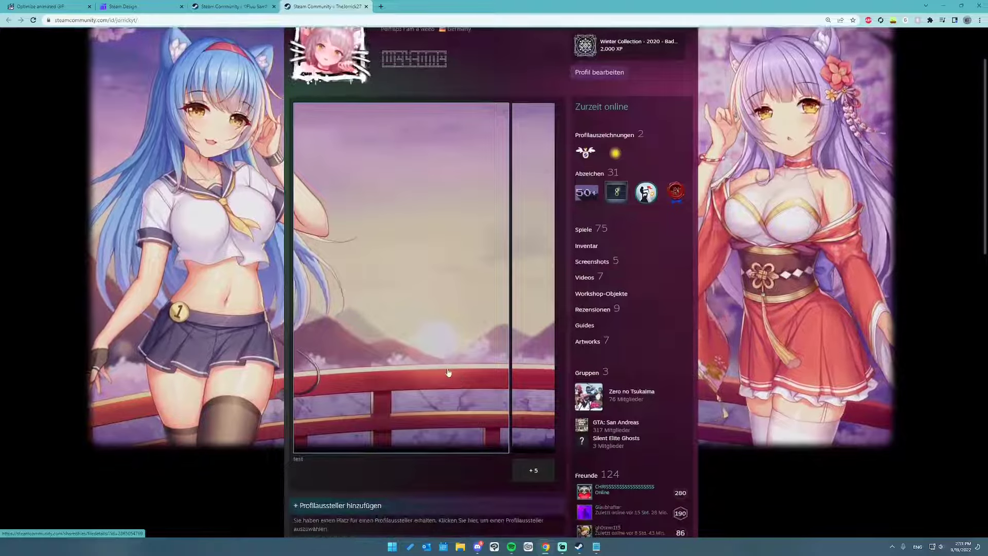
pyautogui.scroll(2, 381, 350)
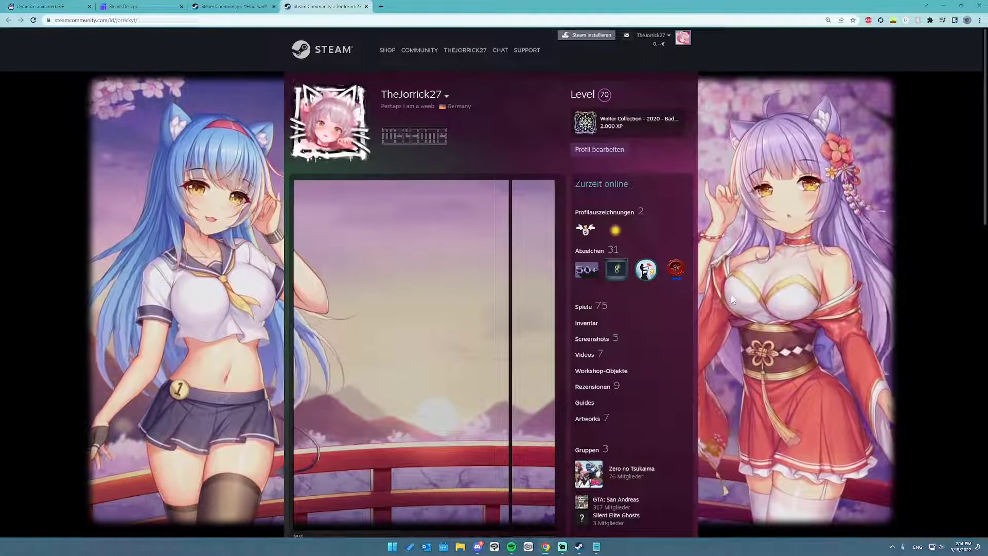
pyautogui.rightClick(773, 220)
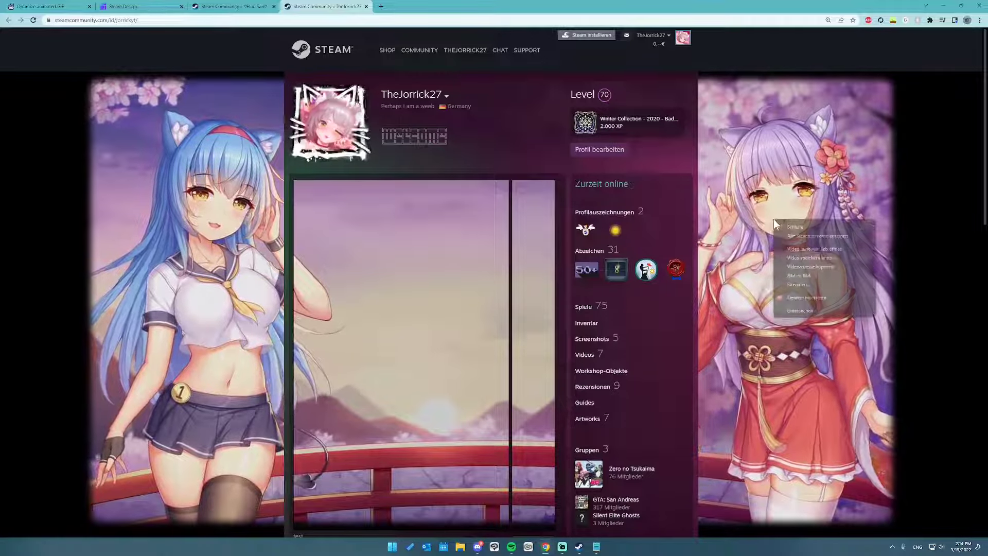
pyautogui.click(803, 311)
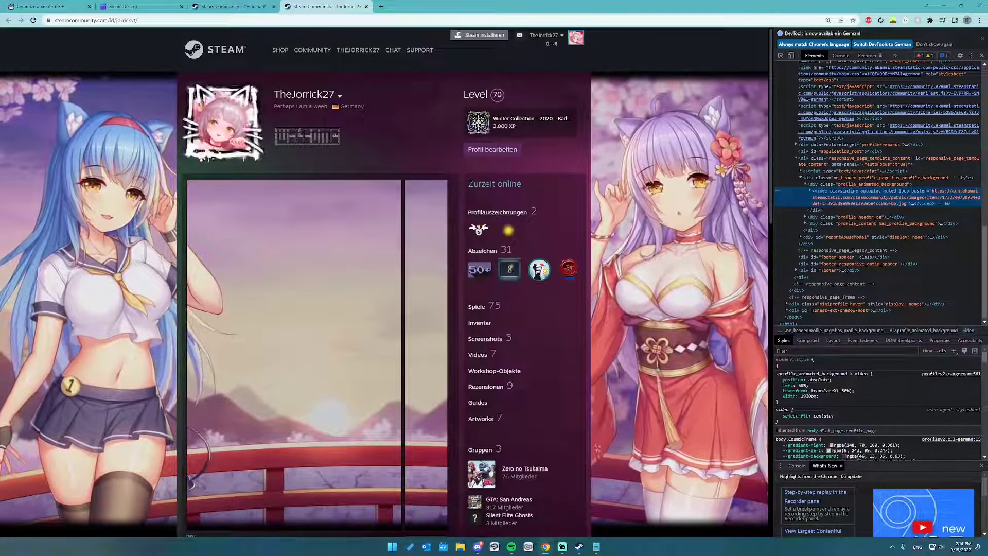
pyautogui.click(783, 350)
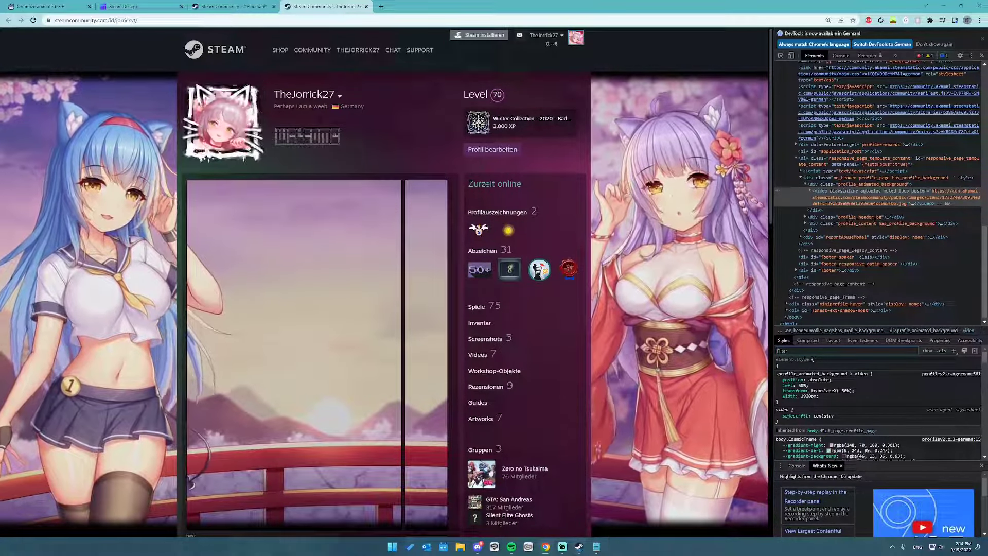
pyautogui.click(597, 547)
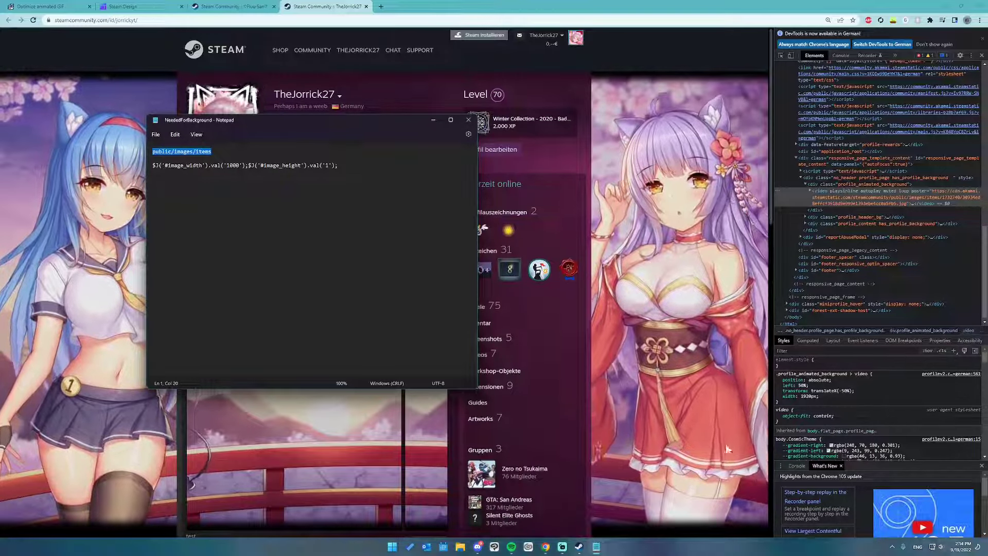
# Filter DevTools styles by public/images/items, select the background <video> node, and open a new tab.
pyautogui.click(823, 350)
pyautogui.write('public/images/items')
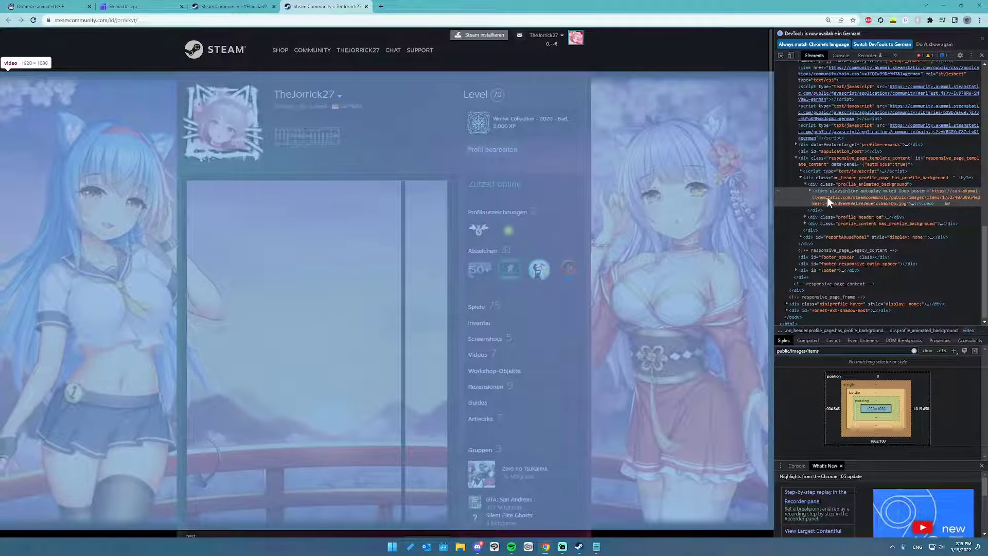
pyautogui.click(935, 190)
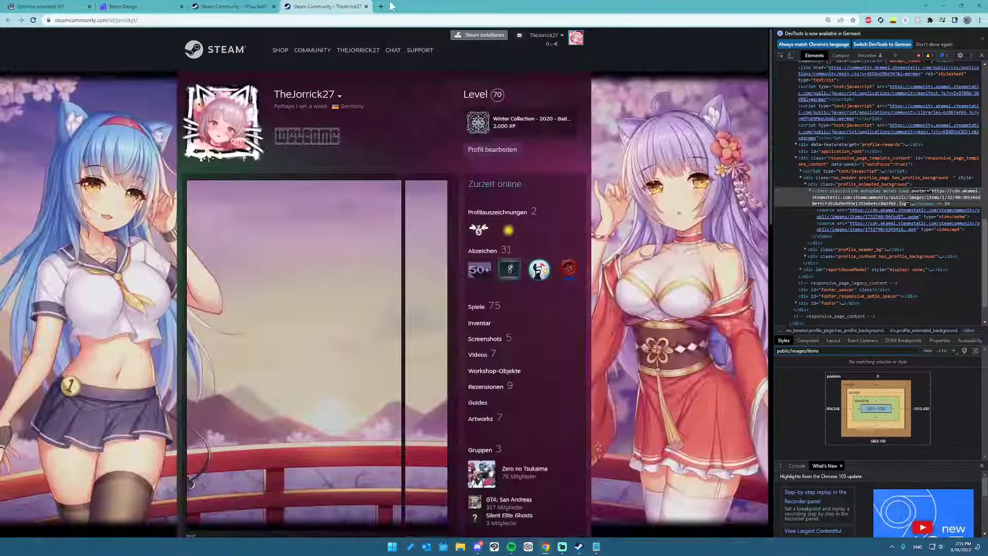
pyautogui.click(381, 7)
# Load the background's poster .jpg URL in the new tab, then close that tab.
pyautogui.write('https://cdn.akamai.steamstatic.com/steamcommunity/public/images/items/1732740/30934ed8effcf3918d9e999e1393ebe4cc0a5fb5.jpg')
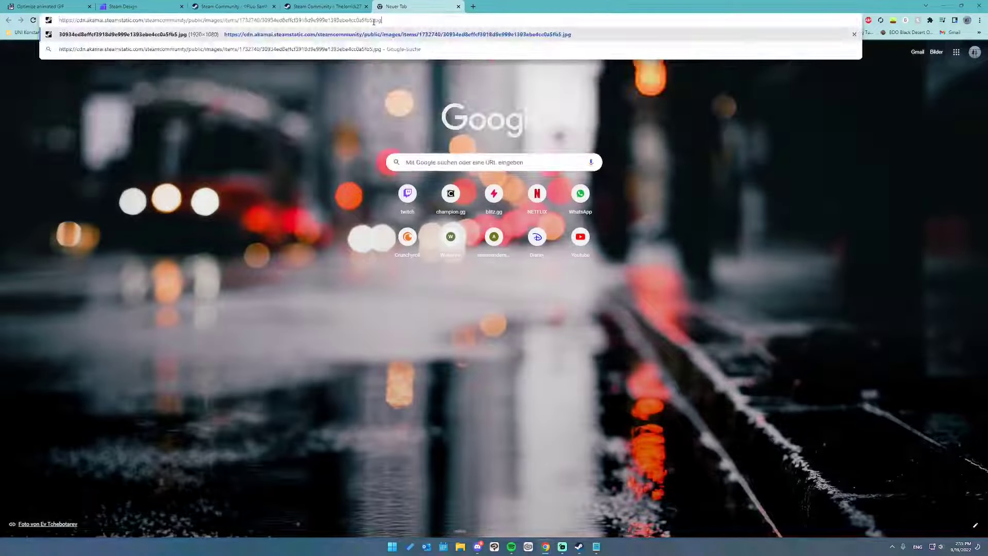
pyautogui.press('Return')
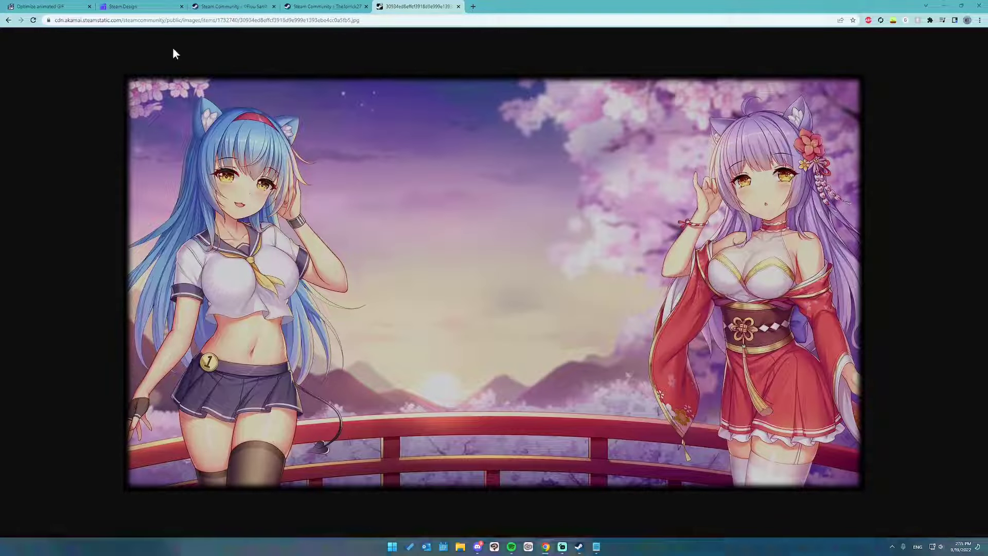
pyautogui.click(458, 7)
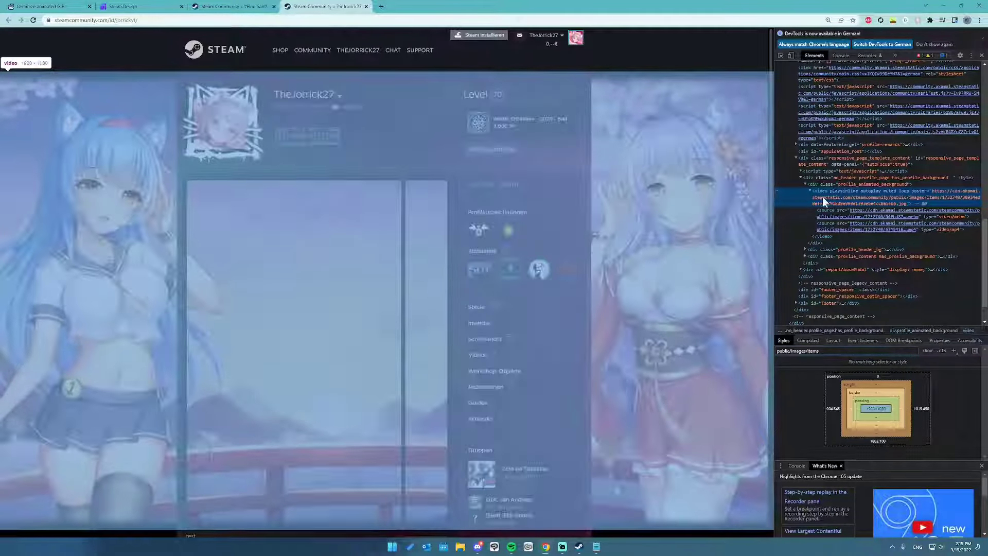
# Expand the background <video> node again and select its mp4 source.
pyautogui.click(809, 190)
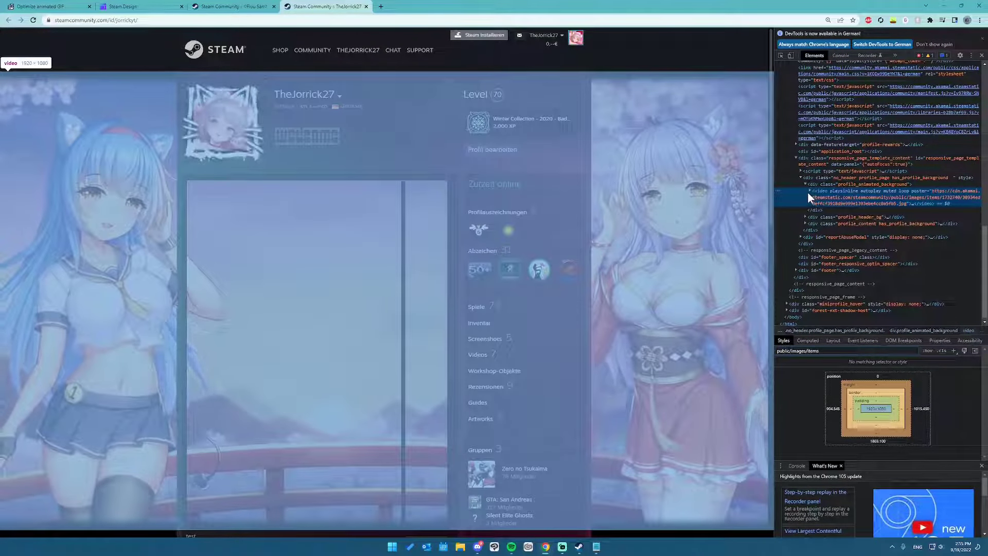
pyautogui.click(811, 190)
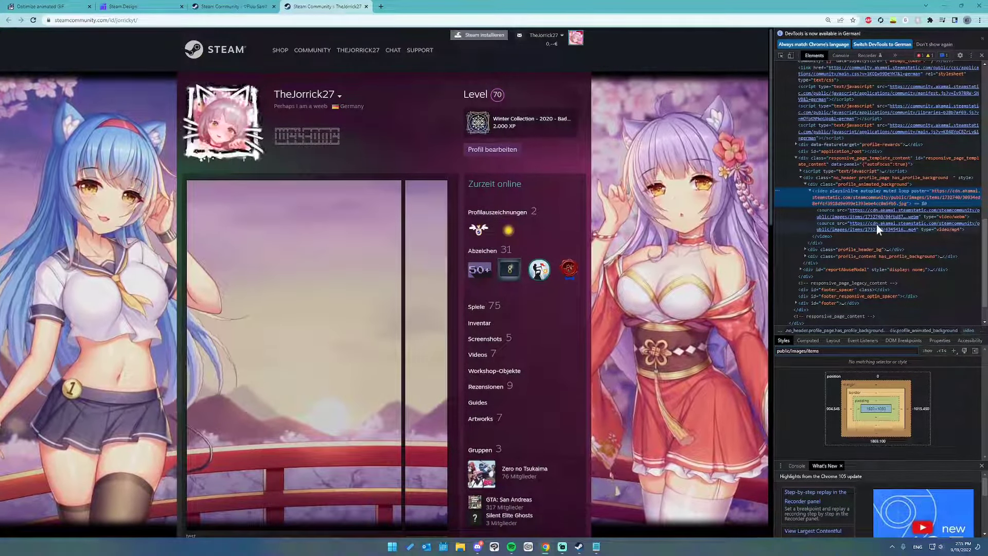
pyautogui.click(876, 224)
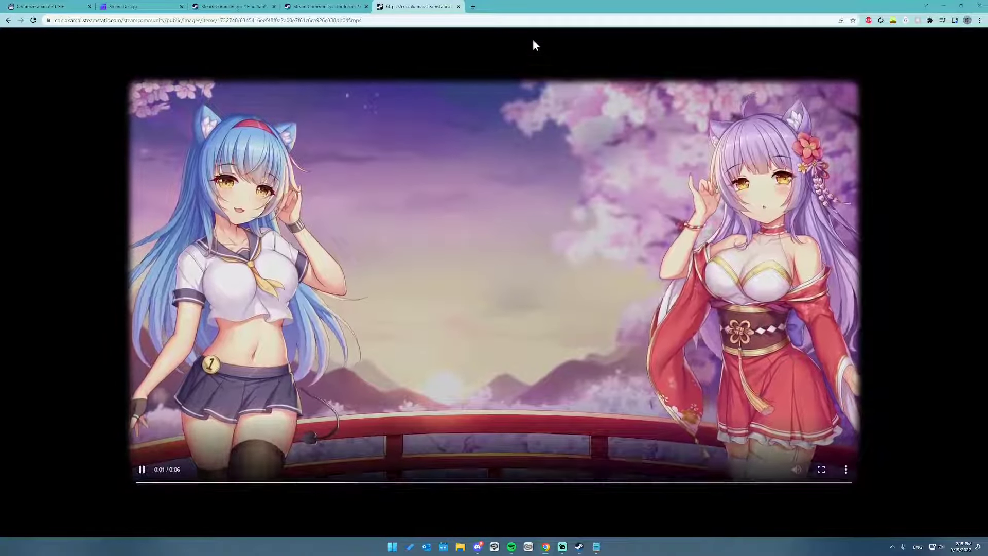
# Close the mp4 tab and paste its URL into the reloaded Steam.Design background field.
pyautogui.click(459, 7)
pyautogui.click(136, 7)
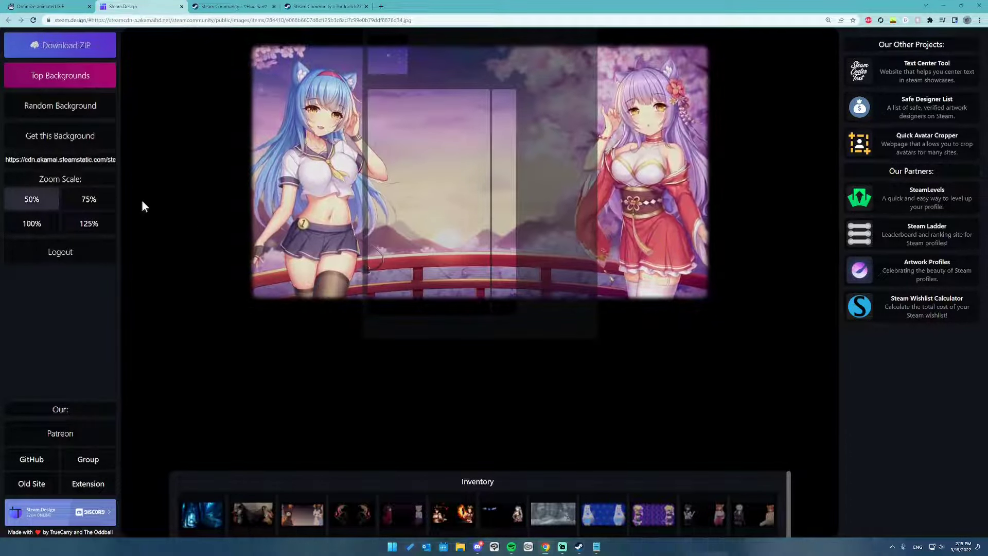
pyautogui.click(32, 20)
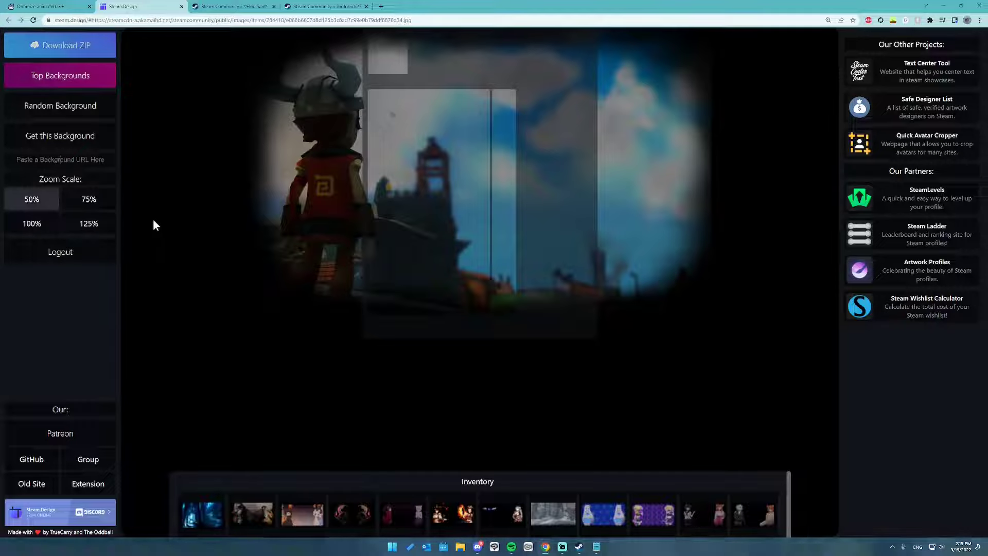
pyautogui.hotkey('ctrl', 'v')
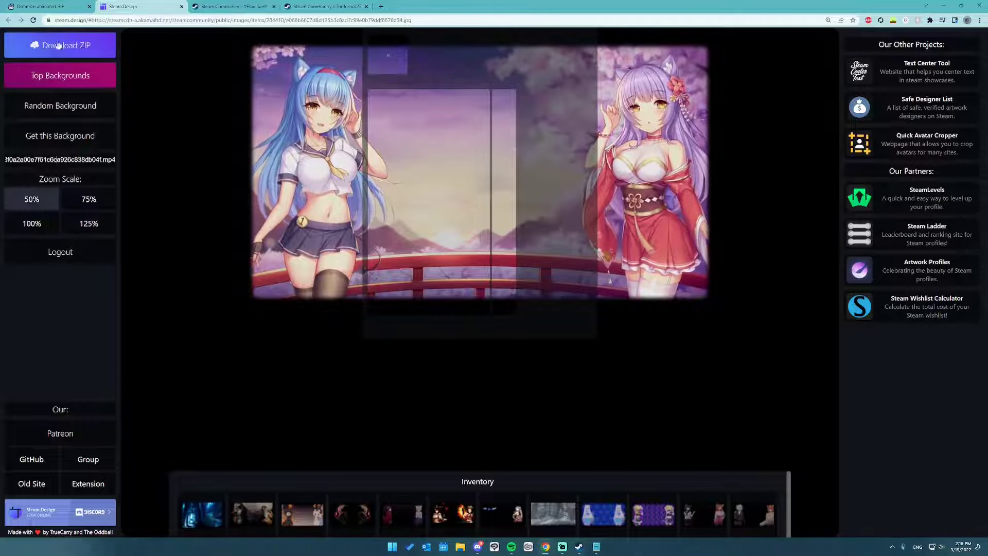
# Open Downloads in File Explorer and briefly view the steam.design_38cd17 zip in WinRAR.
pyautogui.click(458, 548)
pyautogui.click(255, 189)
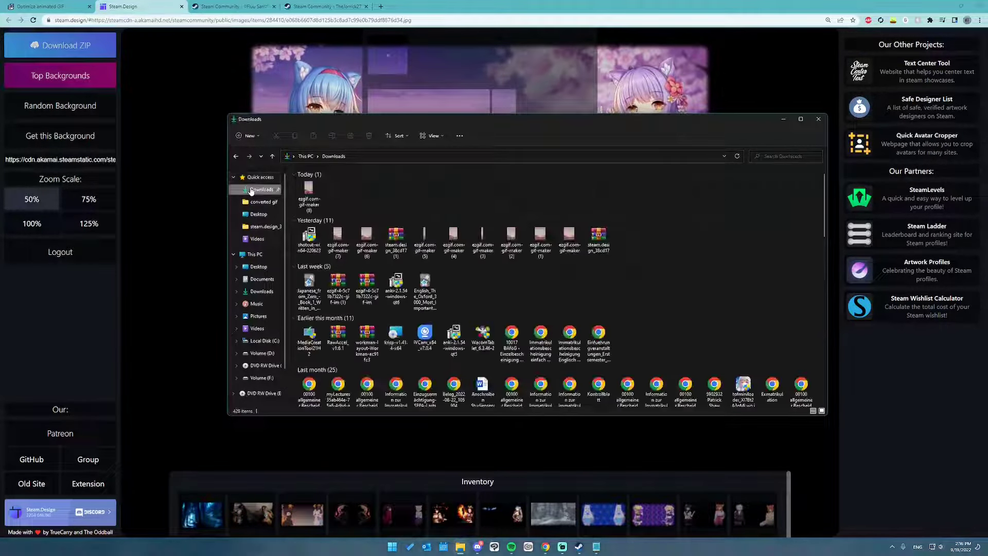
pyautogui.doubleClick(396, 241)
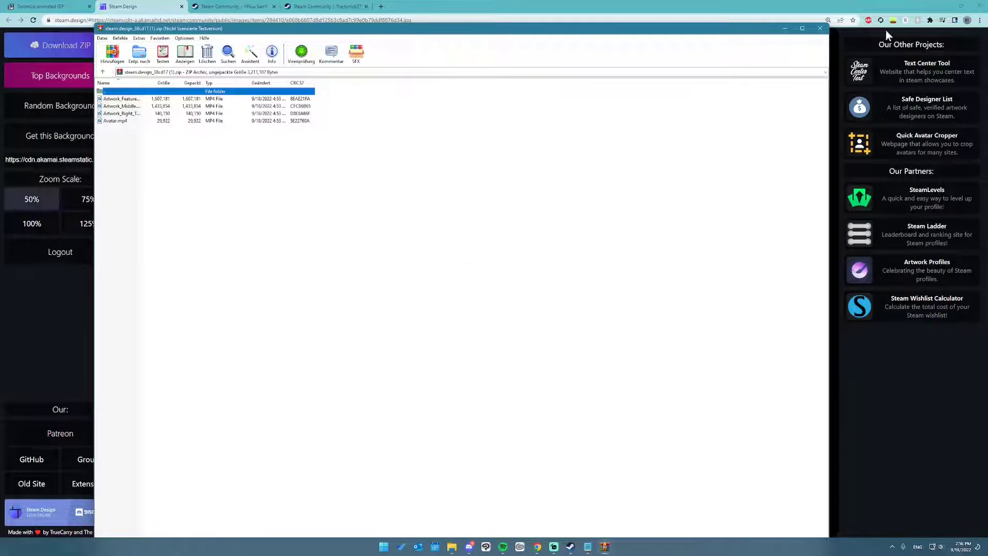
pyautogui.click(822, 29)
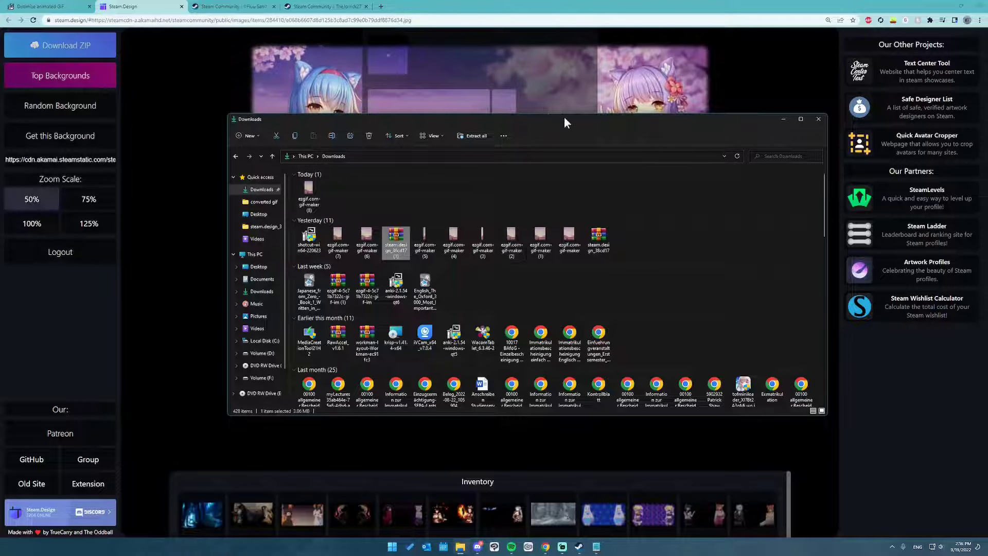
# Clear the desktop by minimizing the Downloads, browser, Discord and Steam windows.
pyautogui.moveTo(565, 123); pyautogui.dragTo(362, 61)
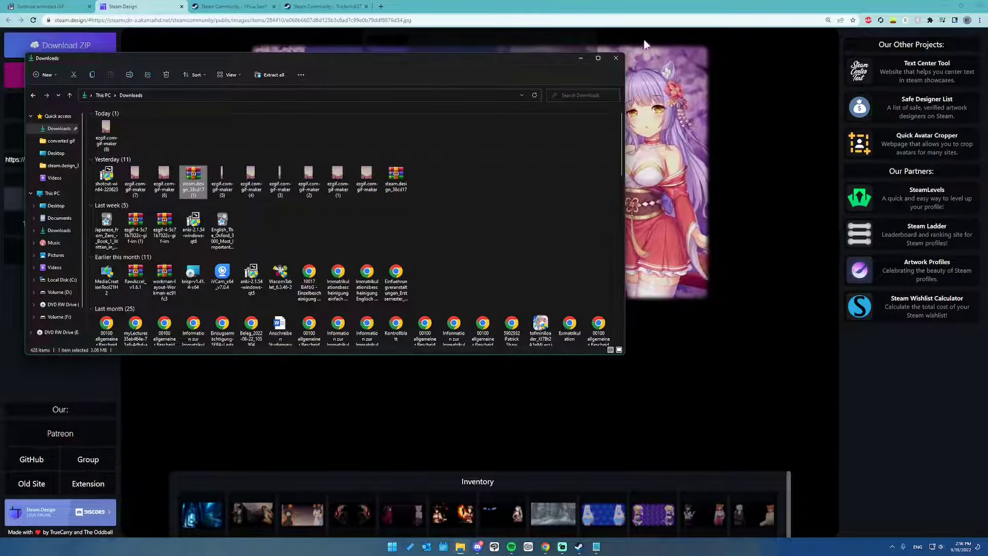
pyautogui.click(616, 58)
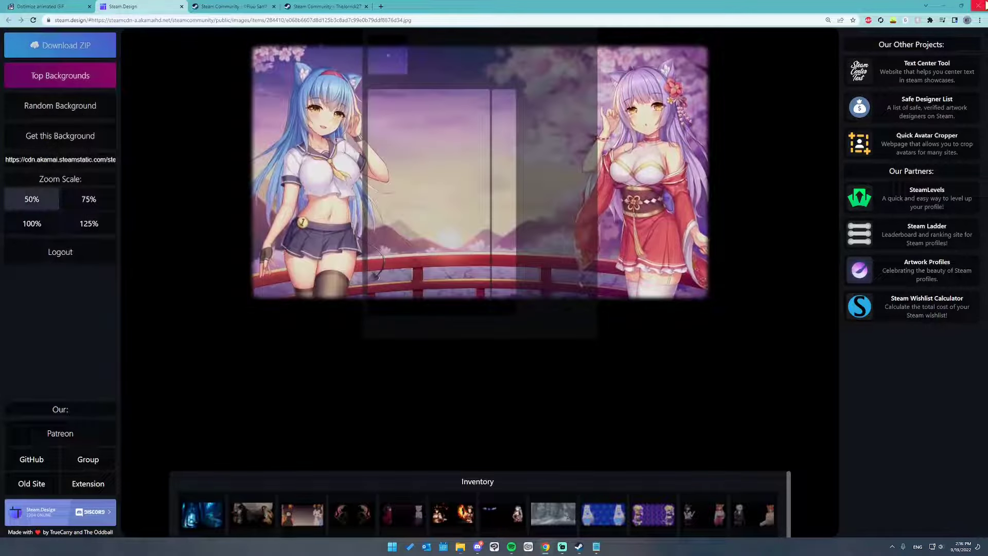
pyautogui.click(942, 6)
pyautogui.click(953, 6)
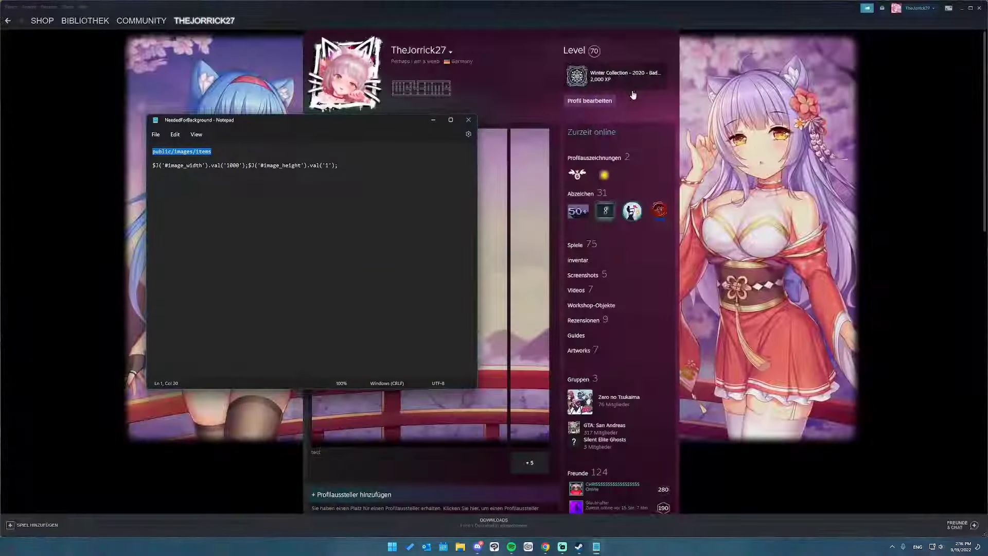
pyautogui.click(964, 11)
pyautogui.click(963, 8)
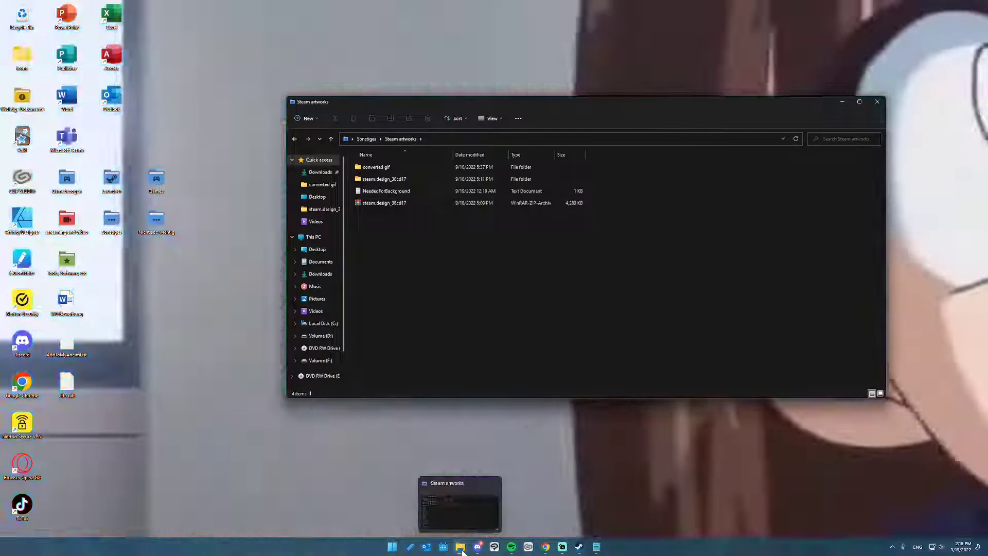
# Reopen the Steam artworks folder and move the duplicate steam.design zip out to Downloads.
pyautogui.click(441, 514)
pyautogui.rightClick(460, 546)
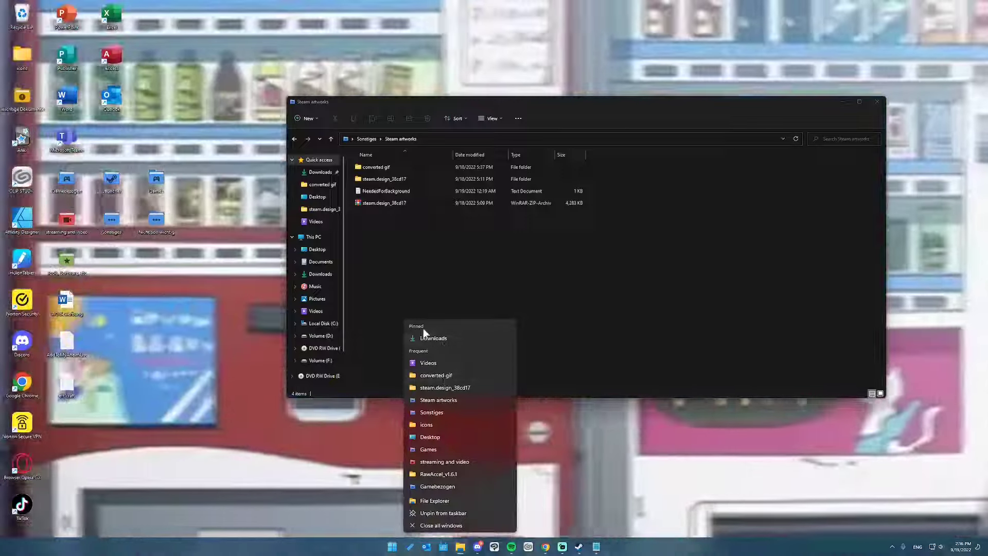
pyautogui.click(421, 182)
pyautogui.doubleClick(421, 181)
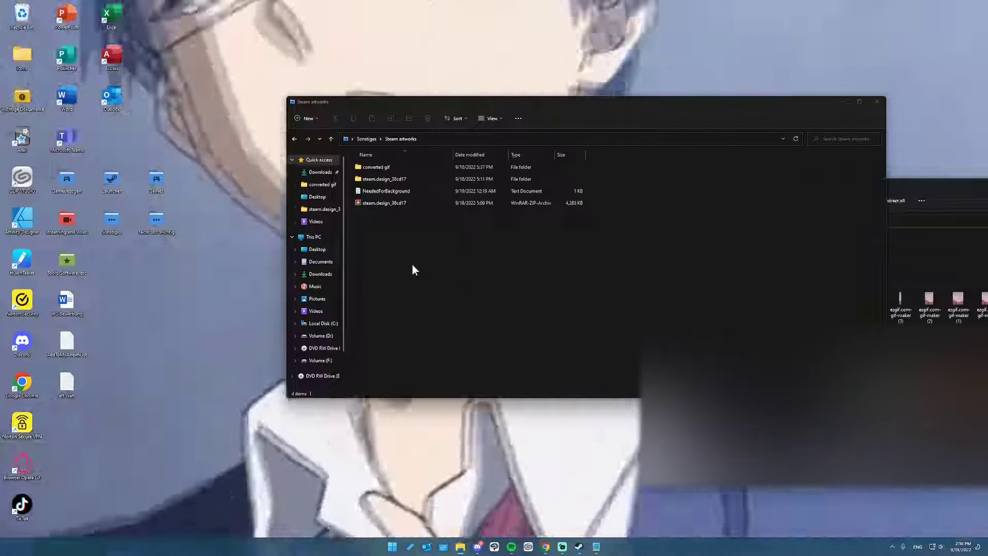
pyautogui.moveTo(391, 203); pyautogui.dragTo(908, 247)
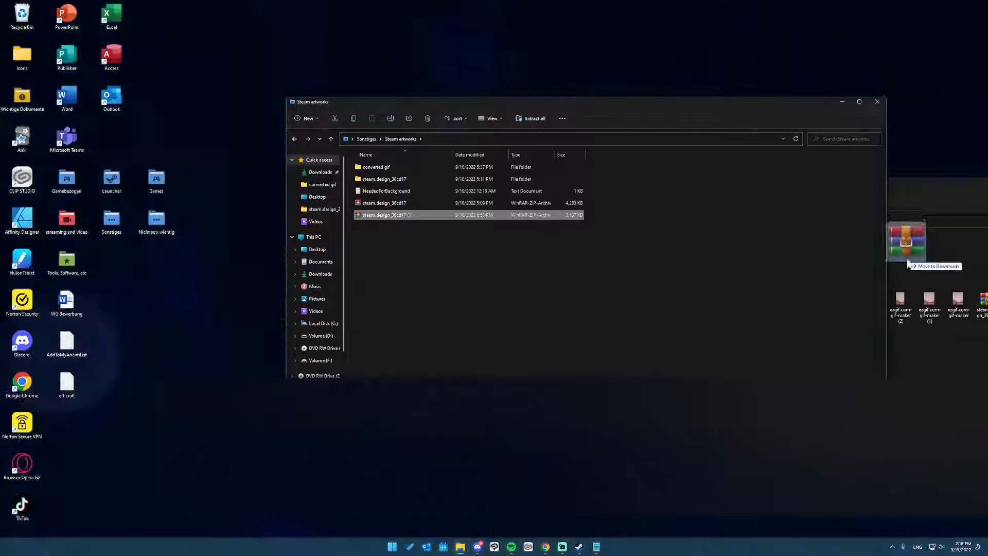
pyautogui.moveTo(835, 184); pyautogui.dragTo(712, 225)
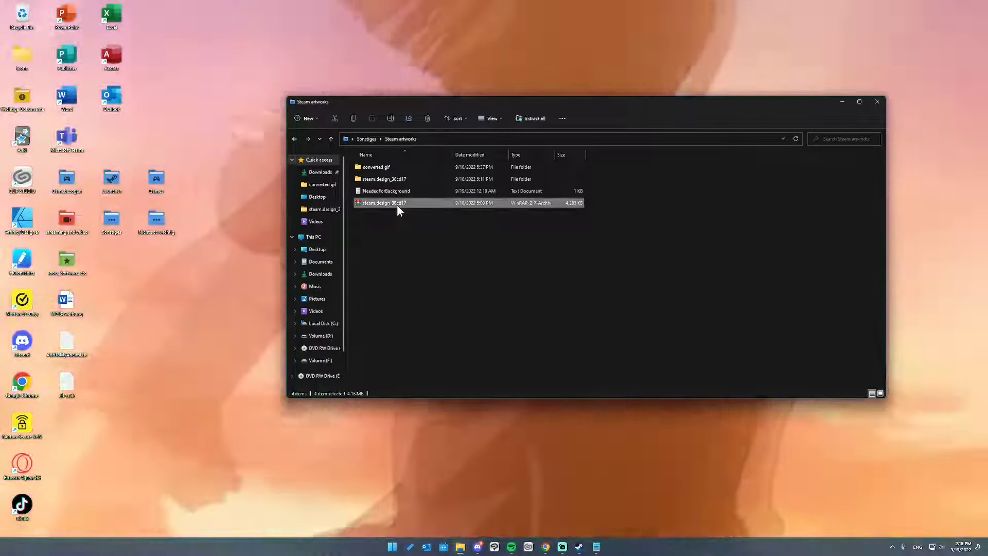
# Open the steam.design_38cd17 folder in the Steam artworks folder.
pyautogui.rightClick(397, 204)
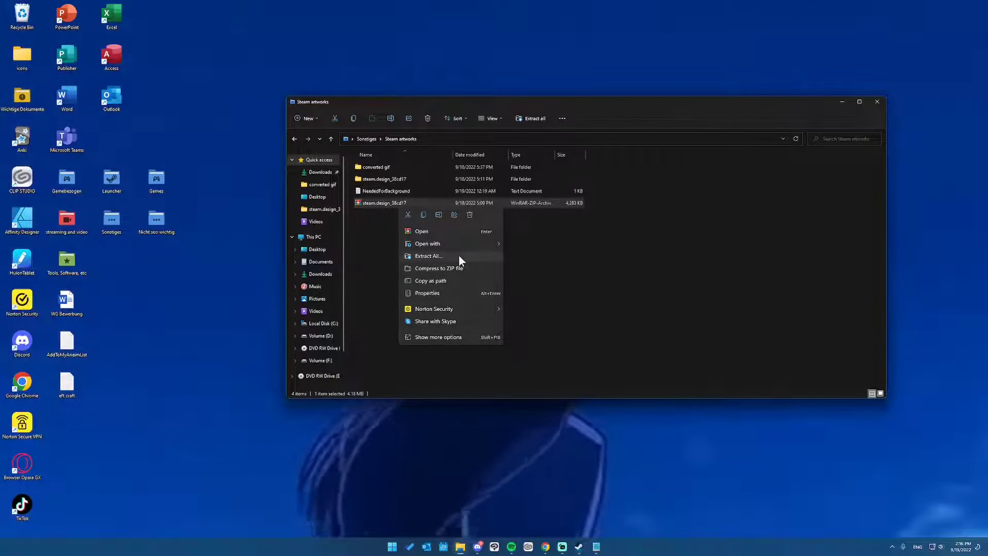
pyautogui.click(665, 276)
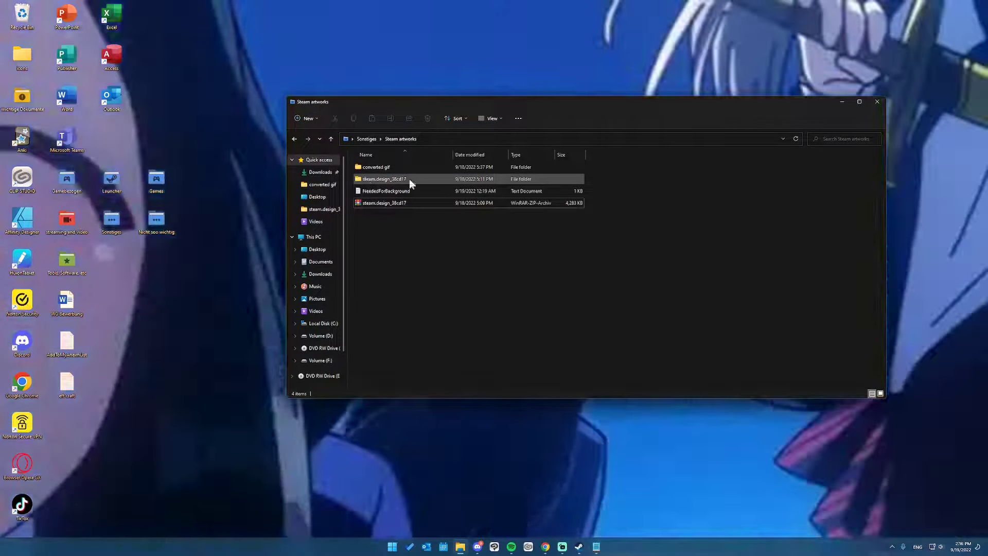
pyautogui.click(410, 180)
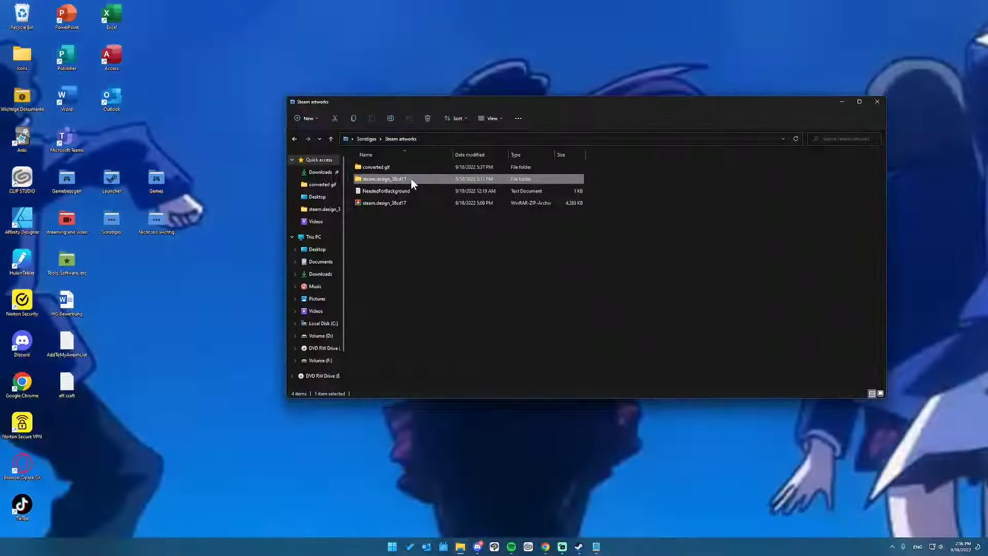
pyautogui.doubleClick(410, 178)
# Confirm in Properties that Artwork_Middle is an MP4, then return to Steam.Design in Chrome.
pyautogui.moveTo(612, 165); pyautogui.dragTo(456, 298)
pyautogui.click(420, 187)
pyautogui.rightClick(420, 187)
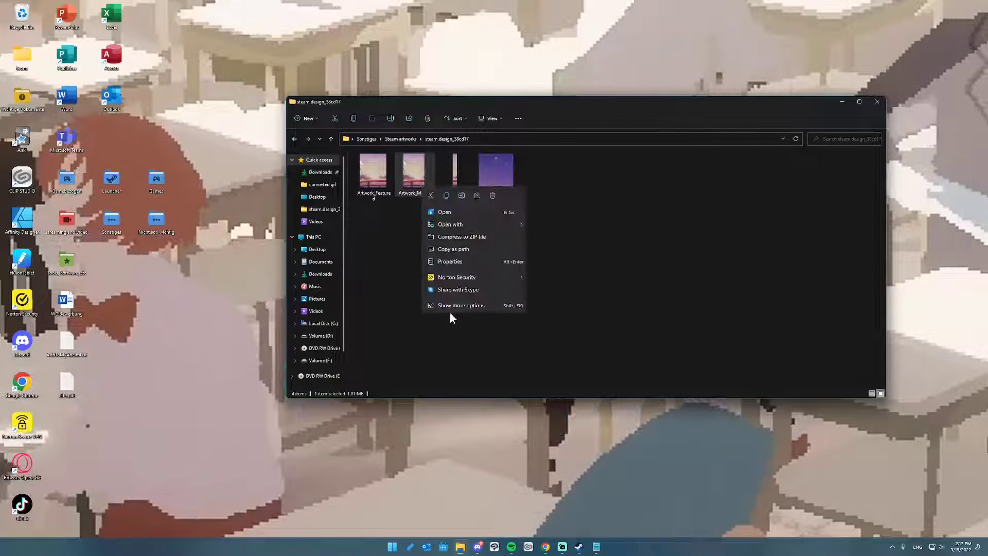
pyautogui.click(456, 261)
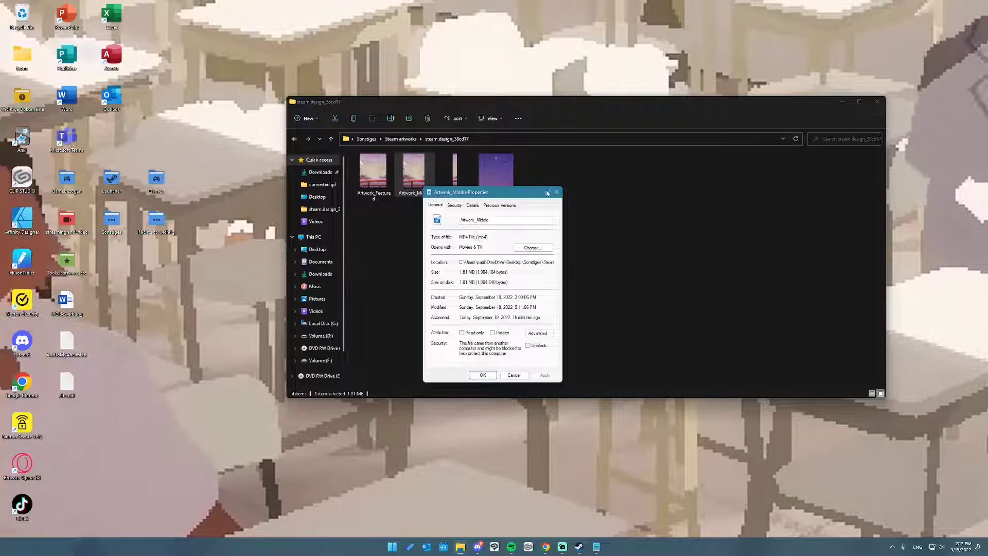
pyautogui.click(557, 194)
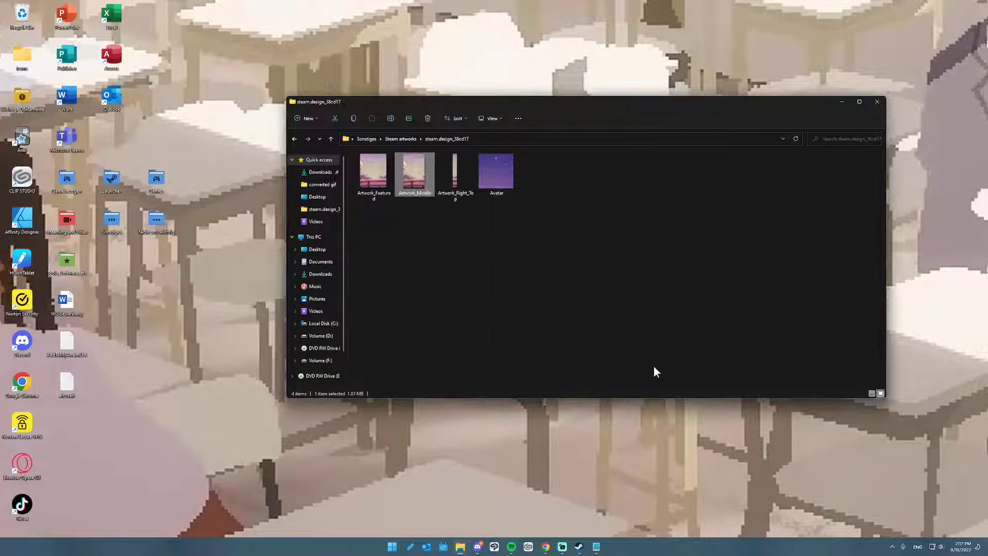
pyautogui.moveTo(545, 547)
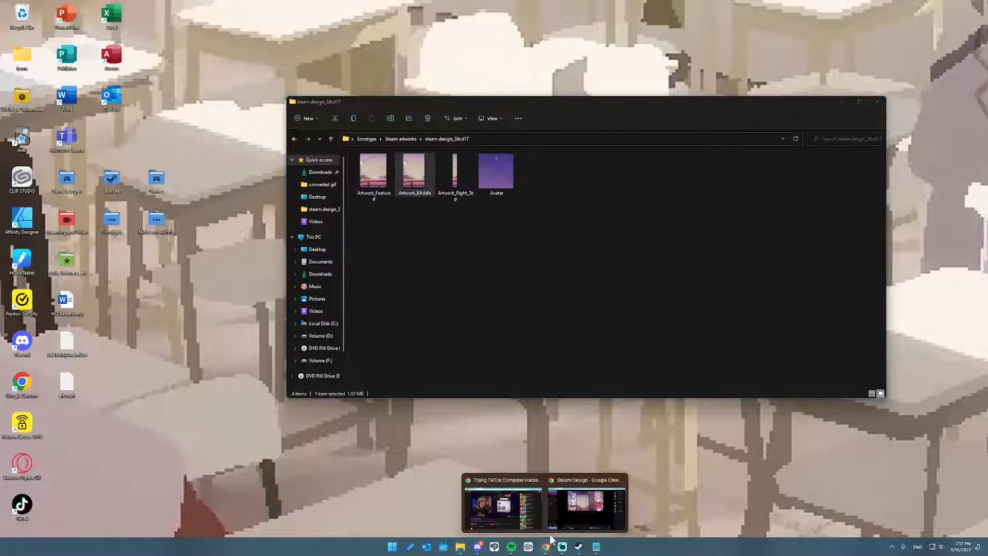
pyautogui.click(560, 513)
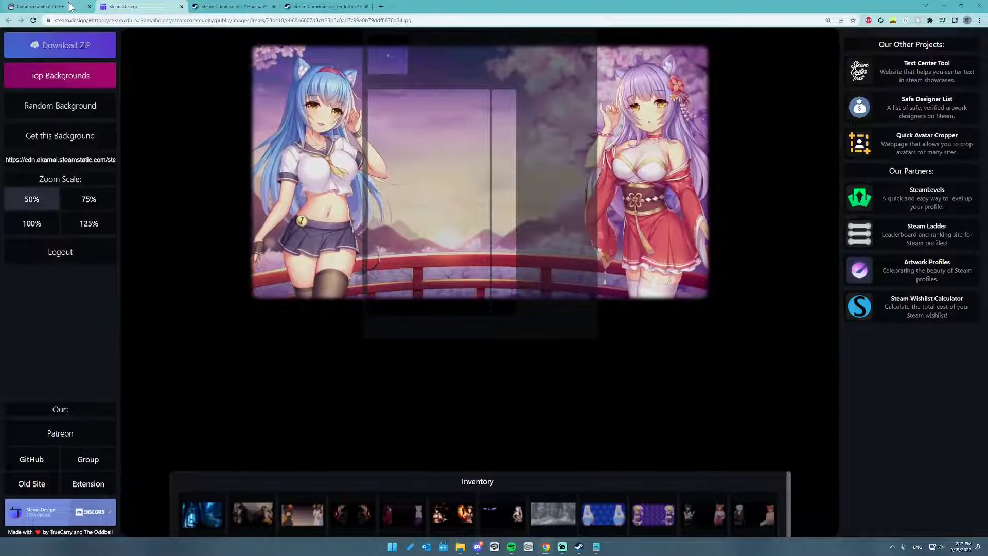
# In ezgif's GIF maker, choose Artwork_Middle.mp4 from the steam.design_38cd17 folder for upload.
pyautogui.hotkey('ctrl', 'shift', 'Tab')
pyautogui.scroll(15, 309, 220)
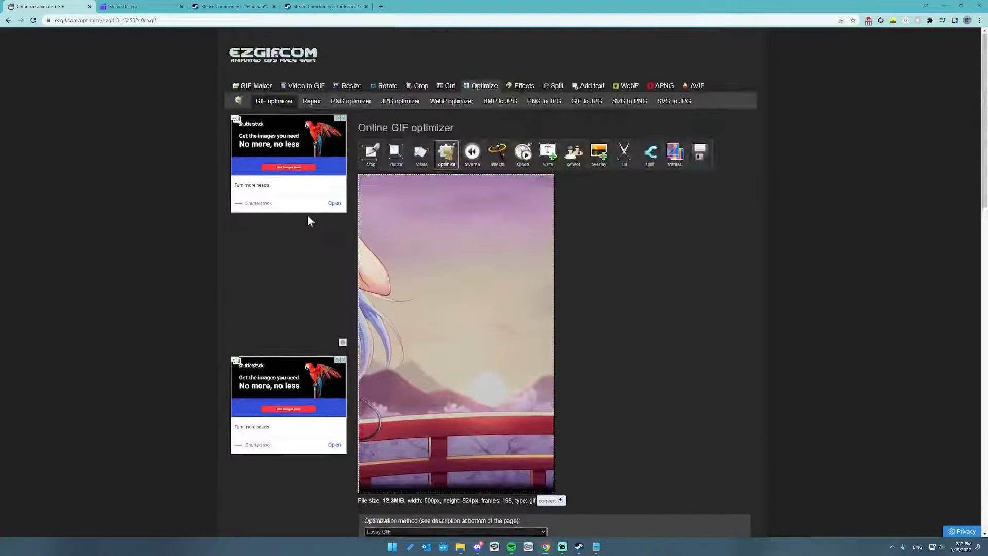
pyautogui.click(255, 85)
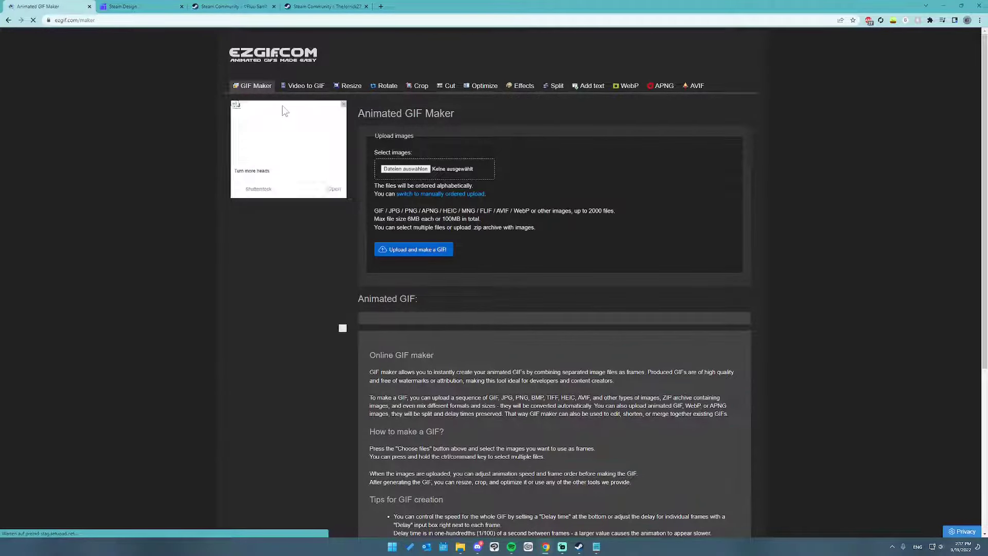
pyautogui.click(418, 170)
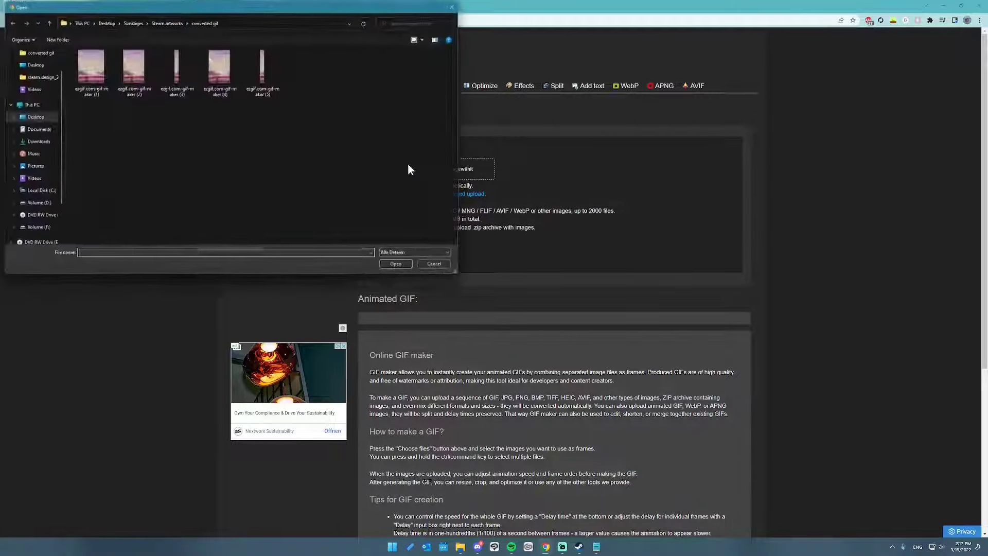
pyautogui.click(216, 62)
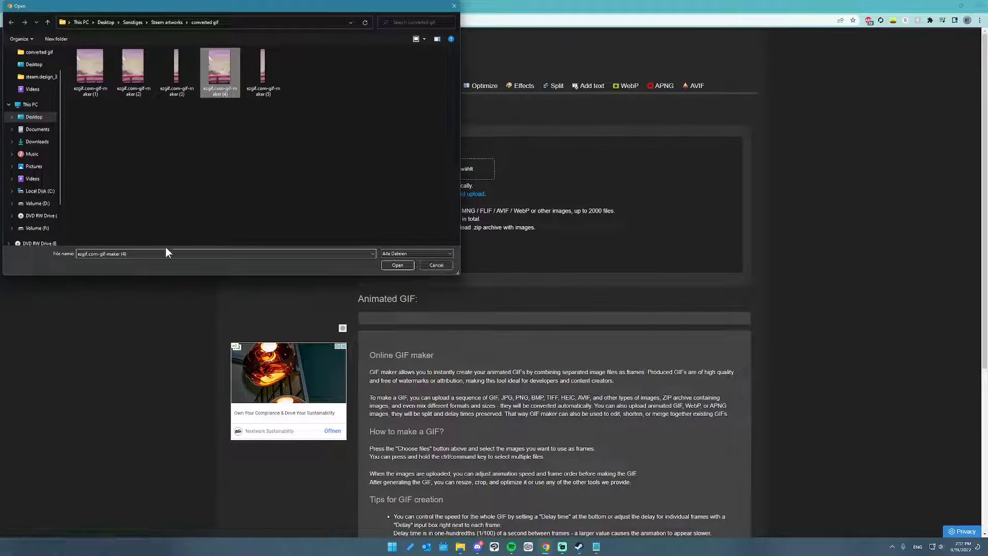
pyautogui.click(159, 24)
pyautogui.doubleClick(114, 71)
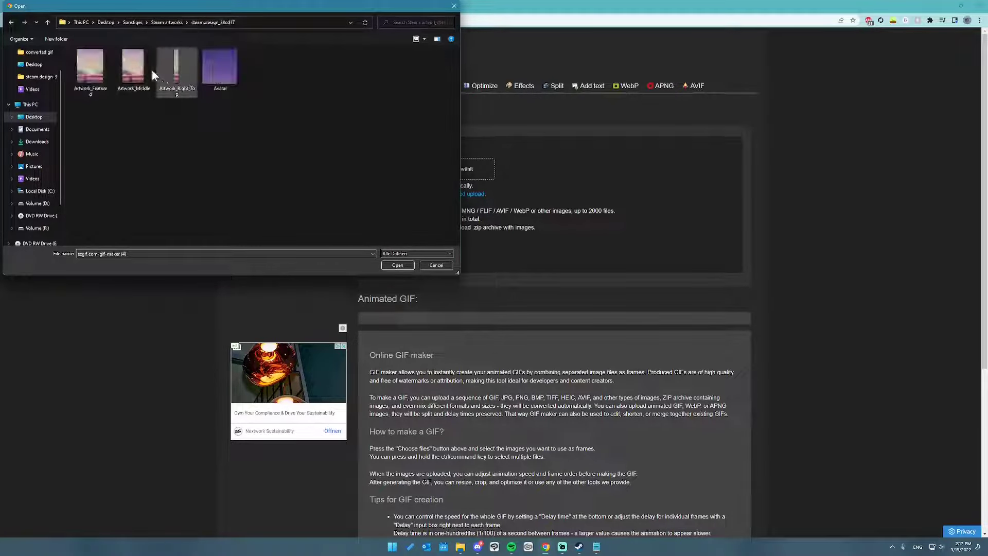
pyautogui.click(397, 266)
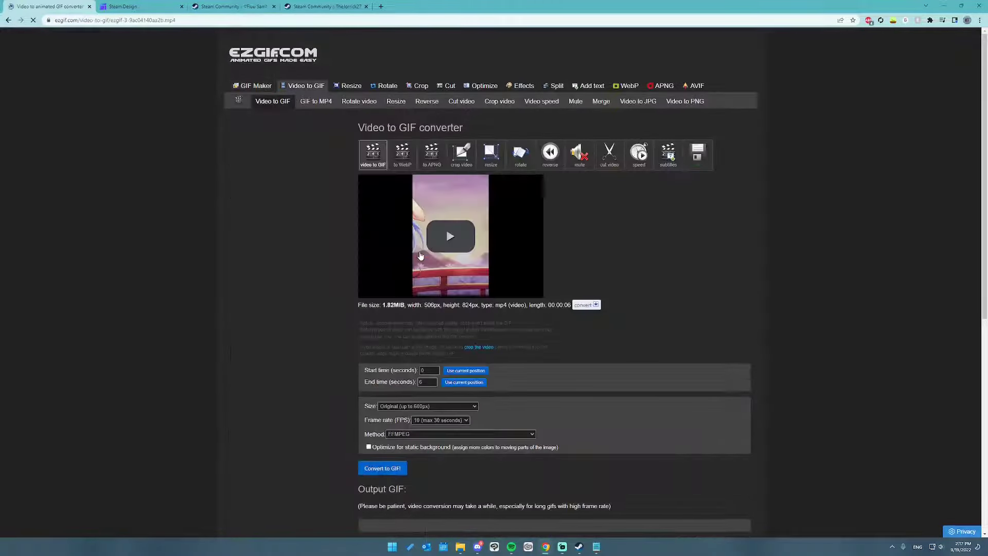
# Convert the video to a 33 fps GIF (198 frames, 12.3 MiB) and send it to the optimizer.
pyautogui.scroll(-5, 613, 257)
pyautogui.scroll(3, 614, 258)
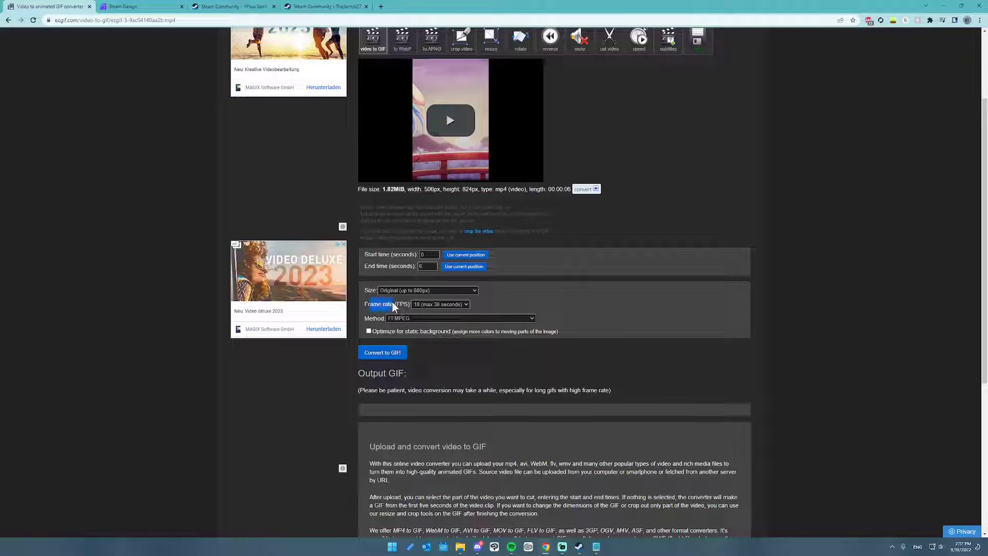
pyautogui.click(448, 304)
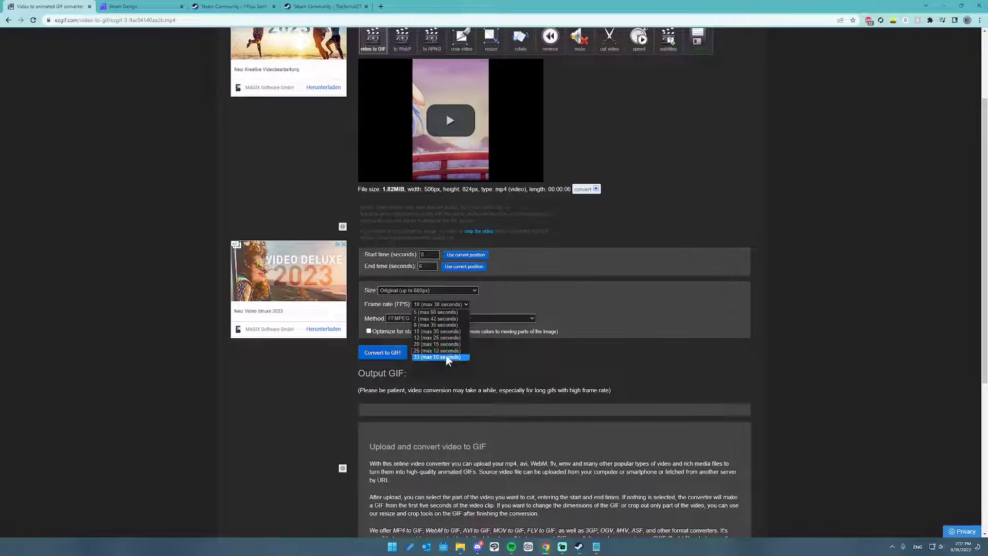
pyautogui.click(401, 356)
pyautogui.scroll(-8, 477, 320)
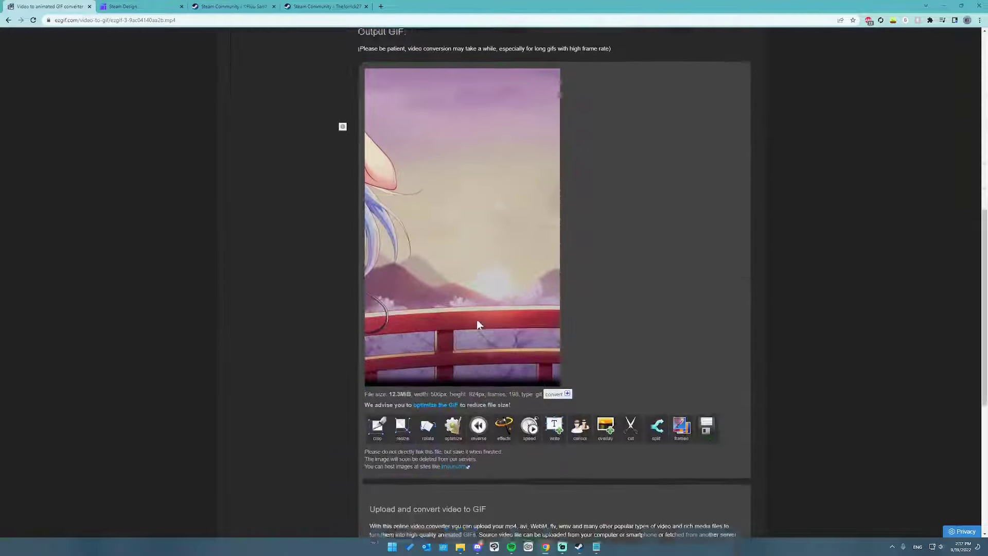
pyautogui.scroll(3, 639, 346)
pyautogui.scroll(-3, 640, 350)
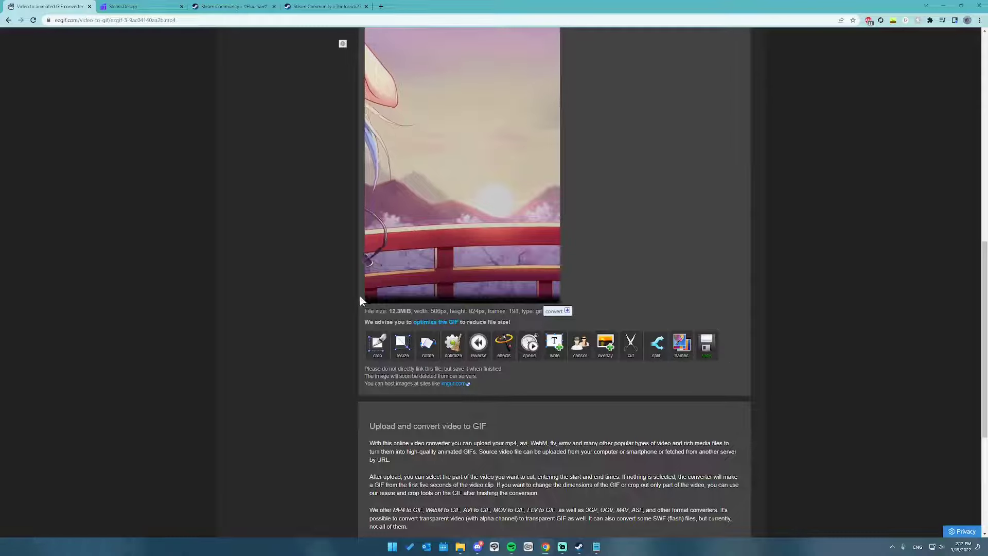
pyautogui.doubleClick(400, 311)
pyautogui.moveTo(396, 311); pyautogui.dragTo(404, 311)
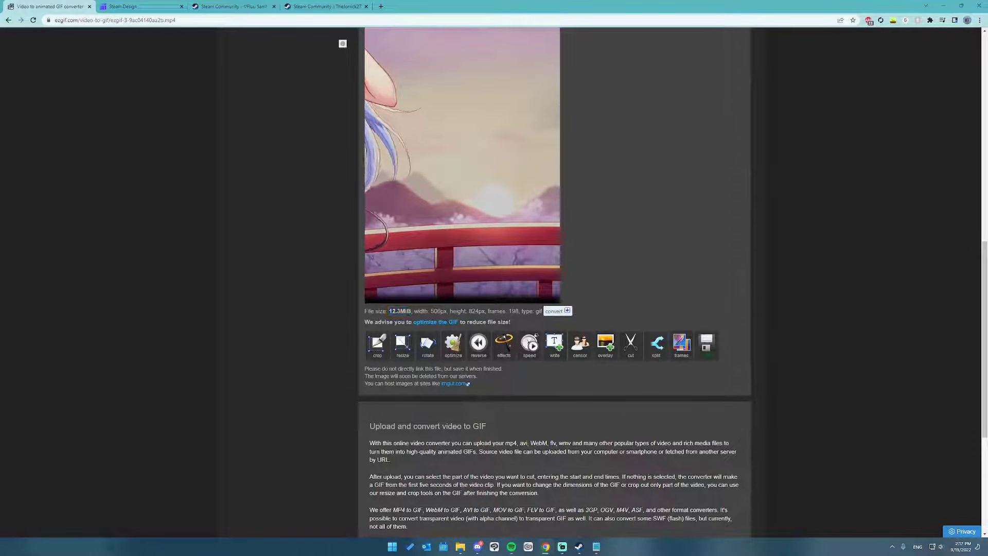
pyautogui.click(404, 311)
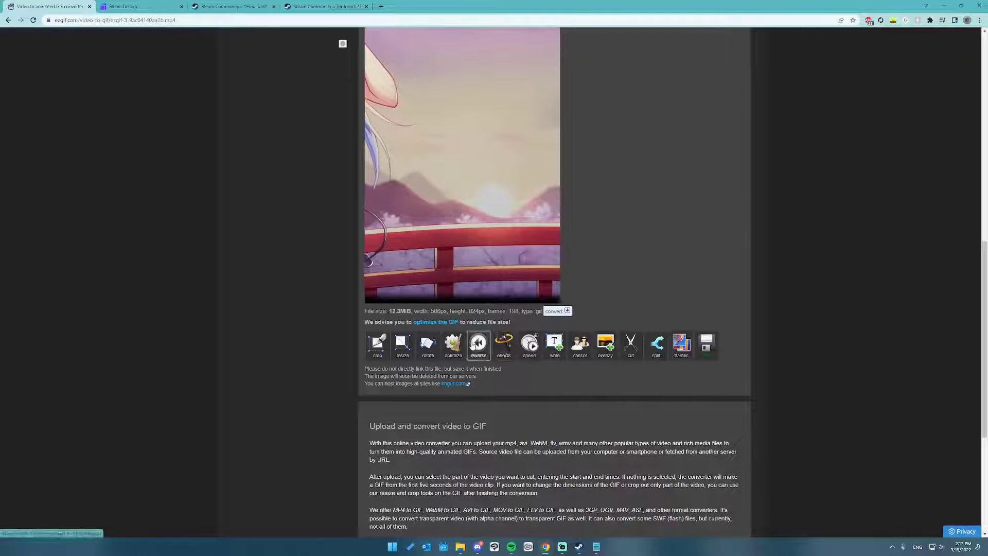
pyautogui.click(453, 344)
# Check the compression level and the lossy-optimized GIF, reduced from 12.3 MiB to 7.81 MiB.
pyautogui.scroll(-5, 688, 276)
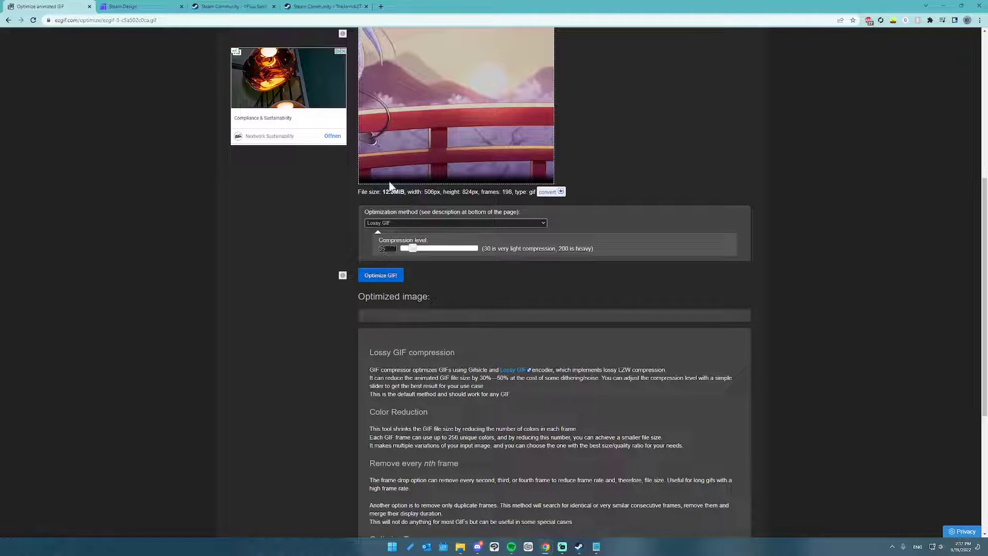
pyautogui.doubleClick(384, 249)
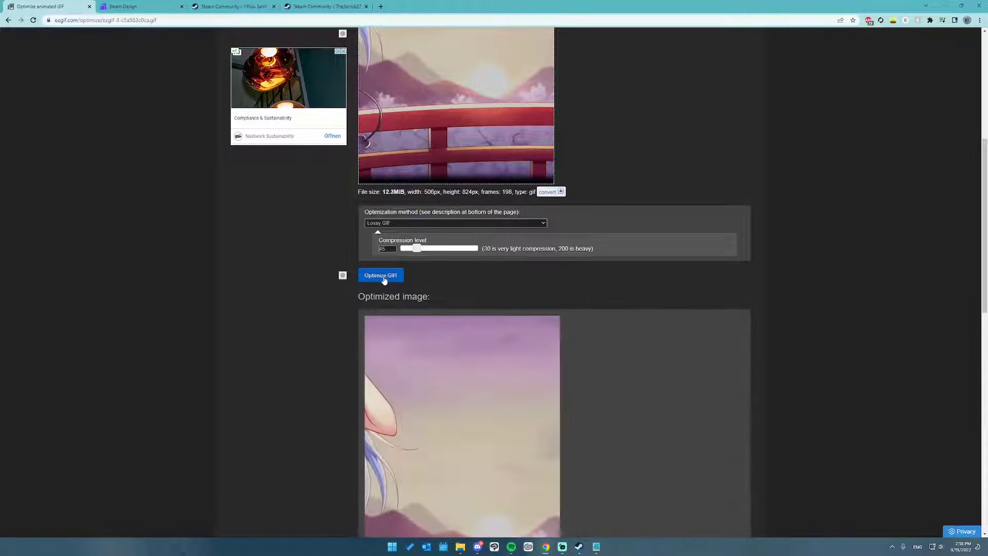
pyautogui.scroll(-3, 695, 313)
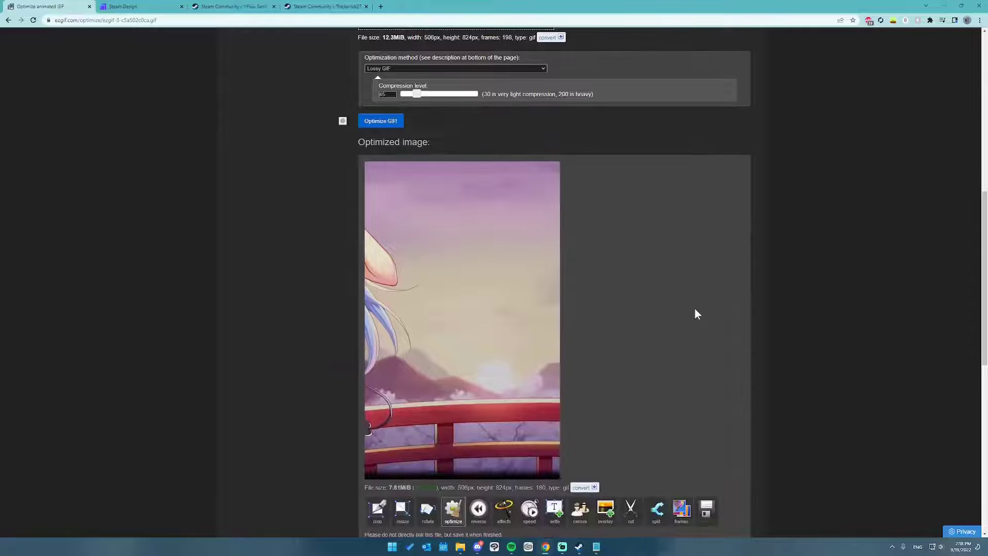
pyautogui.scroll(3, 695, 312)
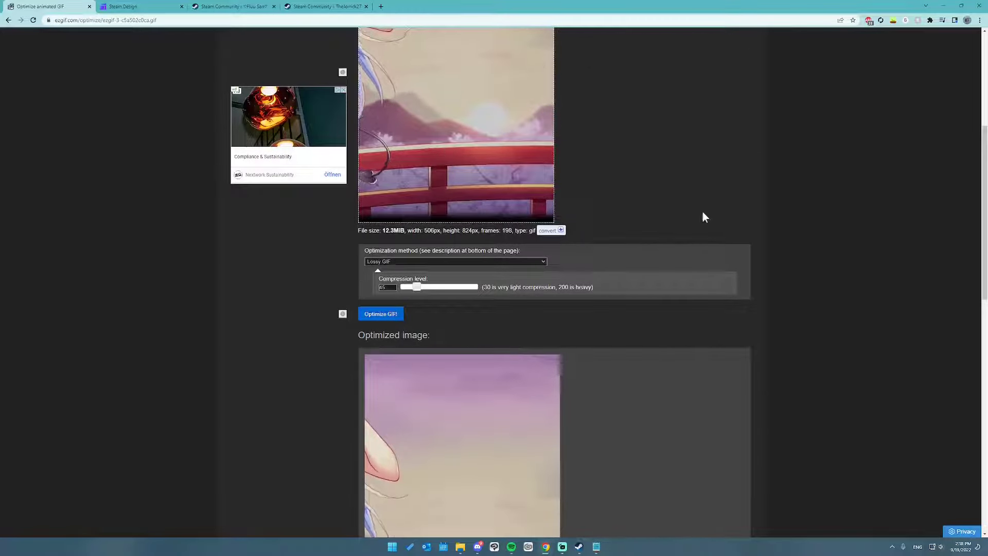
pyautogui.scroll(3, 704, 216)
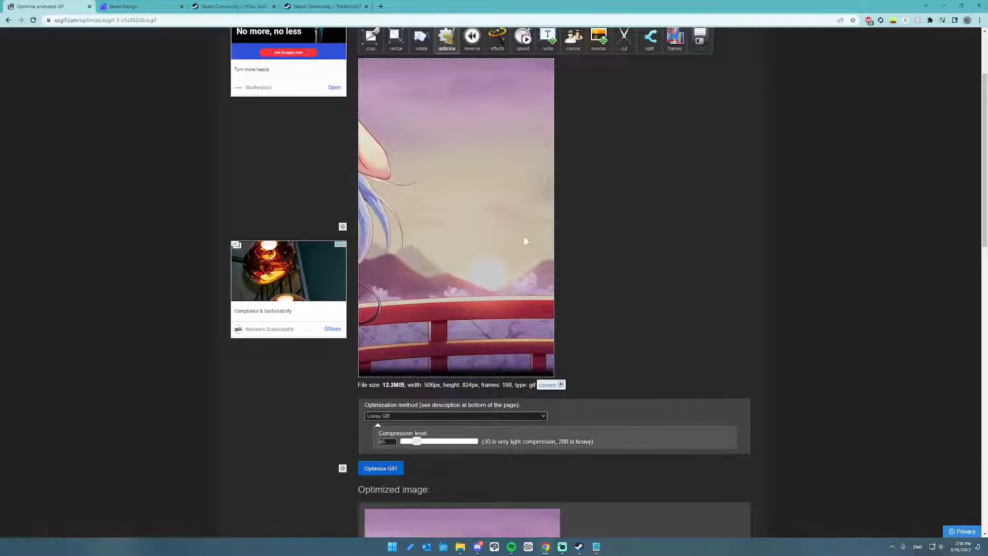
pyautogui.scroll(-2, 713, 234)
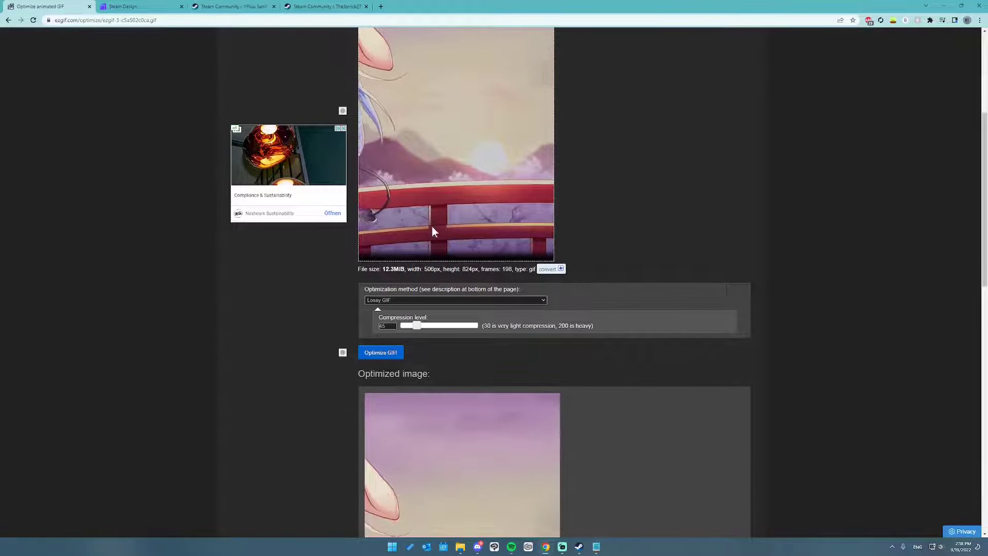
pyautogui.scroll(-6, 592, 376)
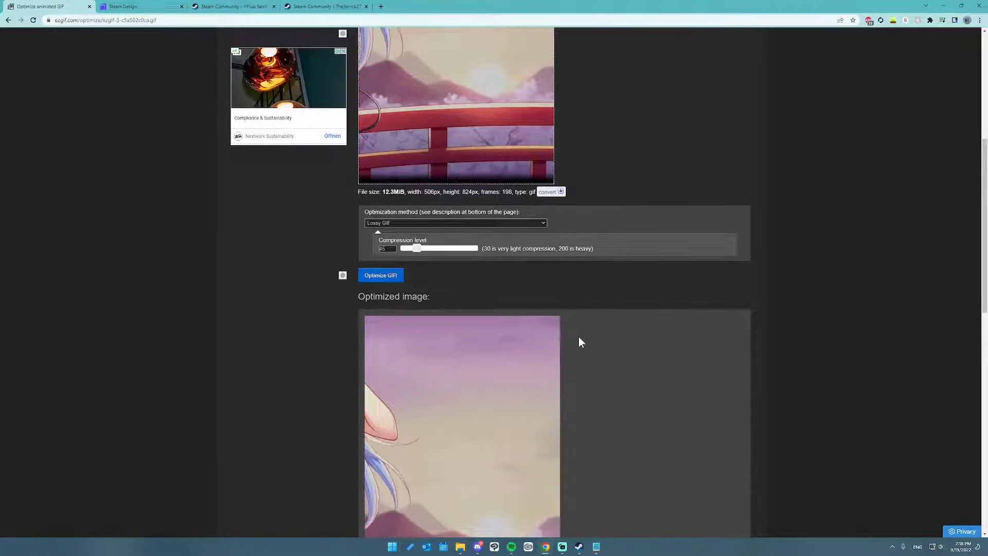
pyautogui.scroll(-1, 647, 332)
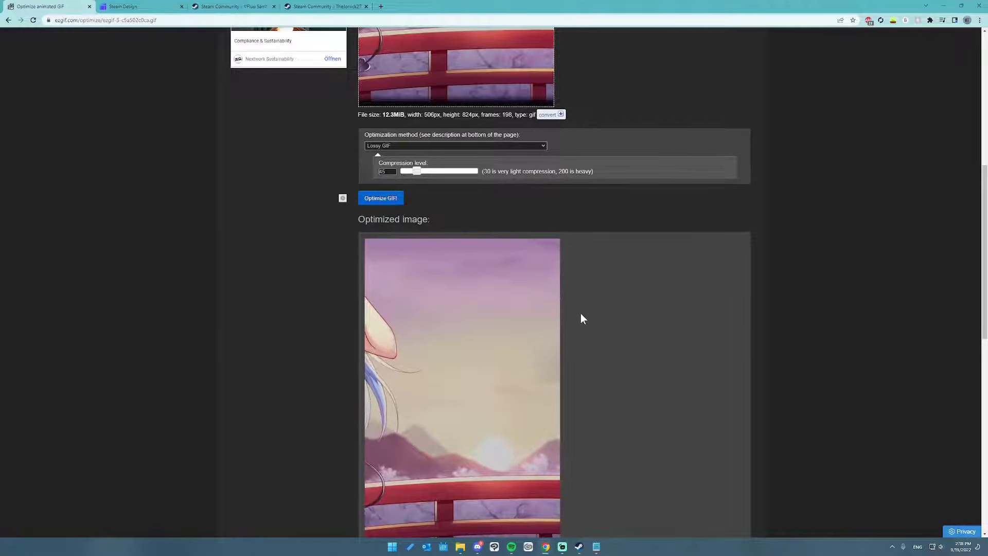
pyautogui.scroll(-5, 580, 315)
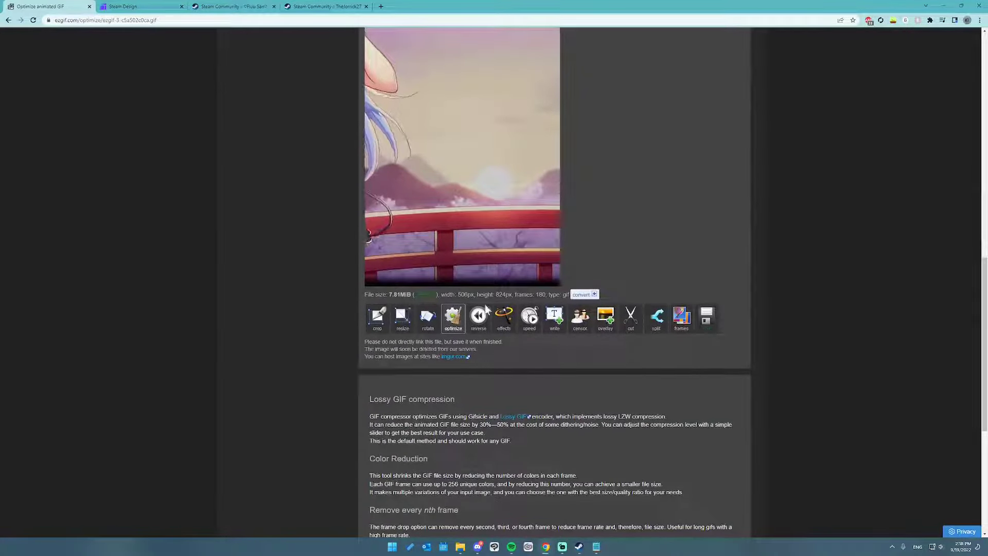
pyautogui.scroll(5, 425, 301)
pyautogui.scroll(-4, 610, 304)
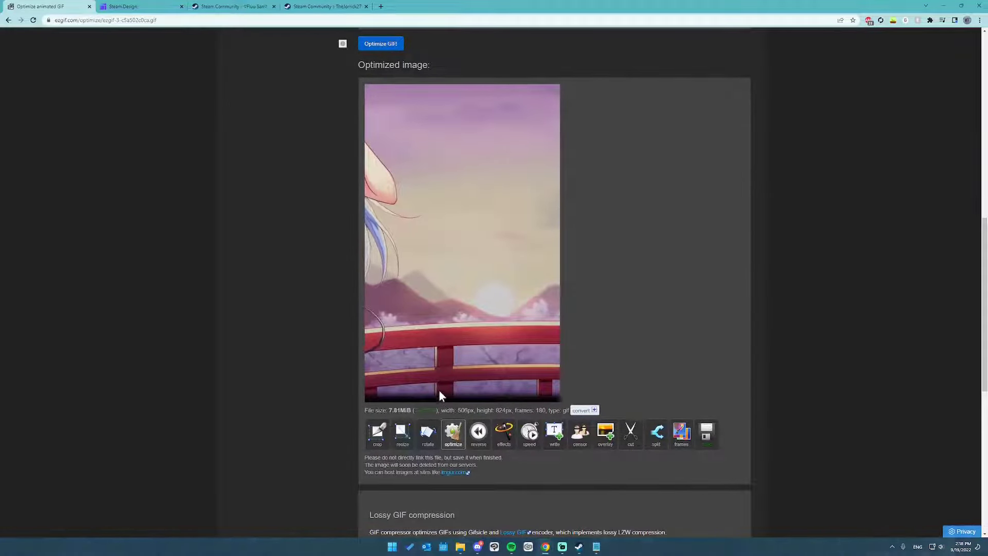
pyautogui.scroll(3, 440, 396)
pyautogui.scroll(-3, 514, 172)
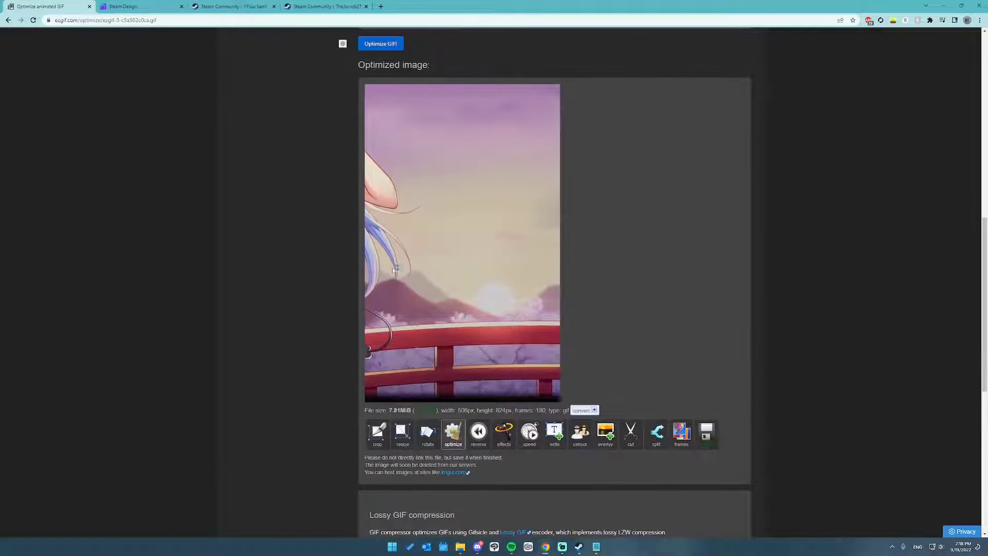
pyautogui.scroll(2, 344, 113)
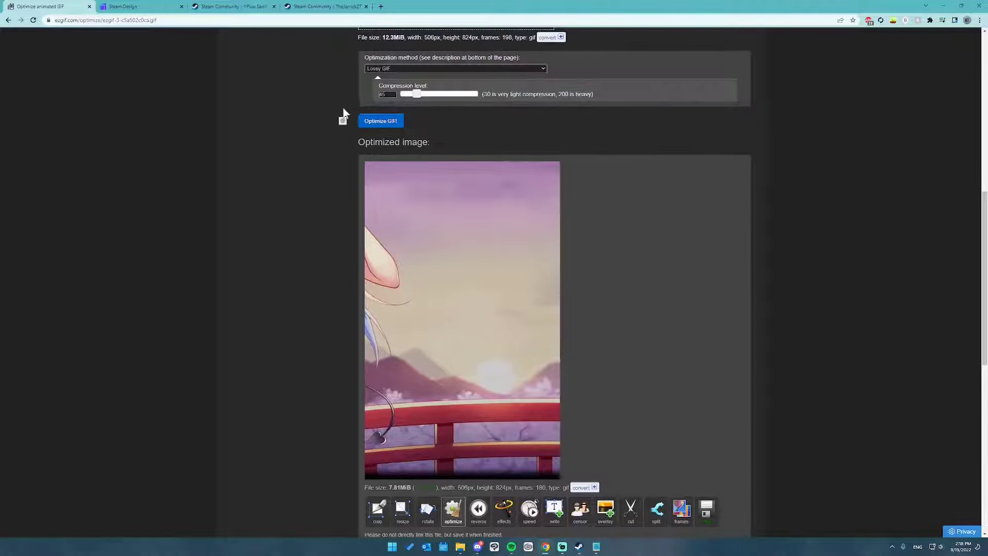
pyautogui.scroll(-3, 609, 272)
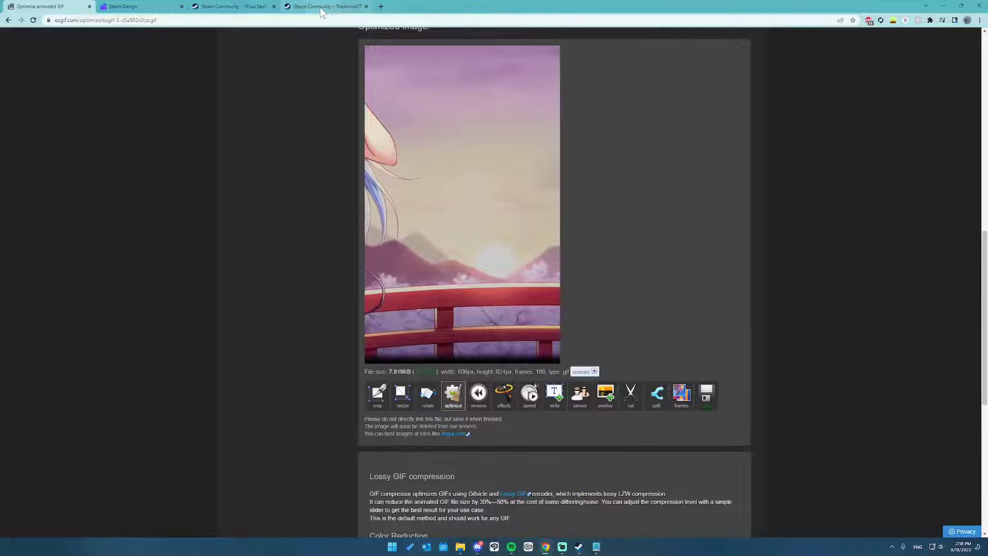
# Back on the Steam profile tab, close DevTools and open Profil bearbeiten's background settings.
pyautogui.moveTo(321, 11)
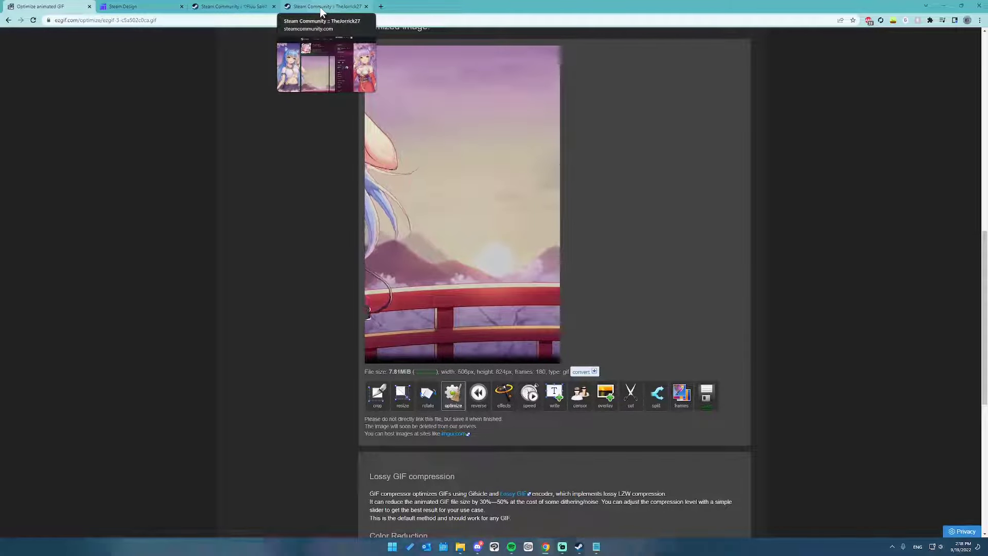
pyautogui.click(321, 10)
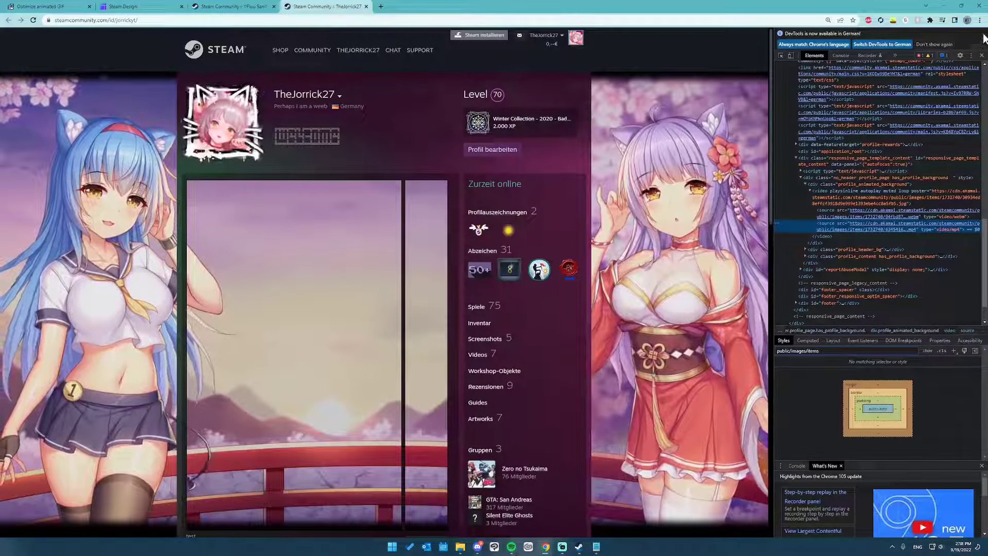
pyautogui.press('F12')
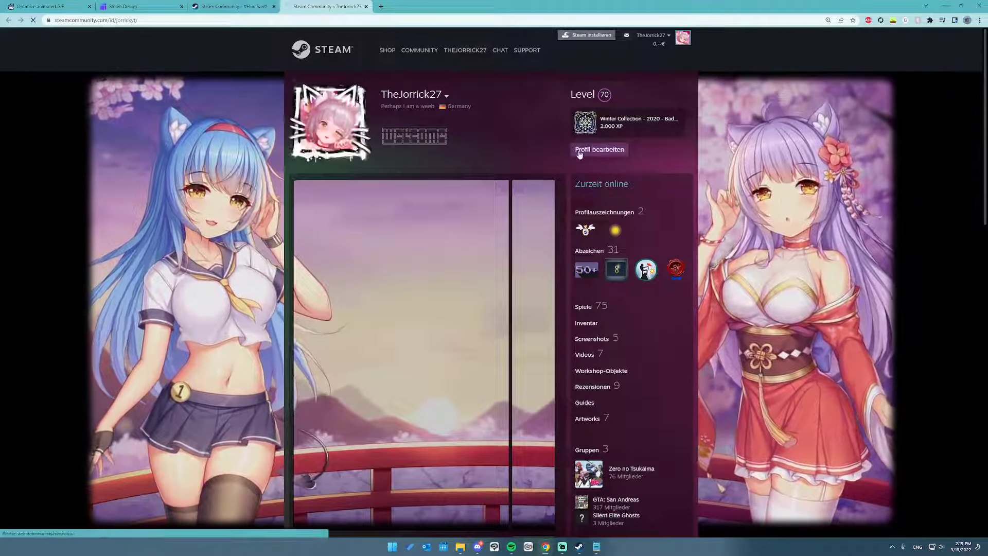
pyautogui.click(579, 150)
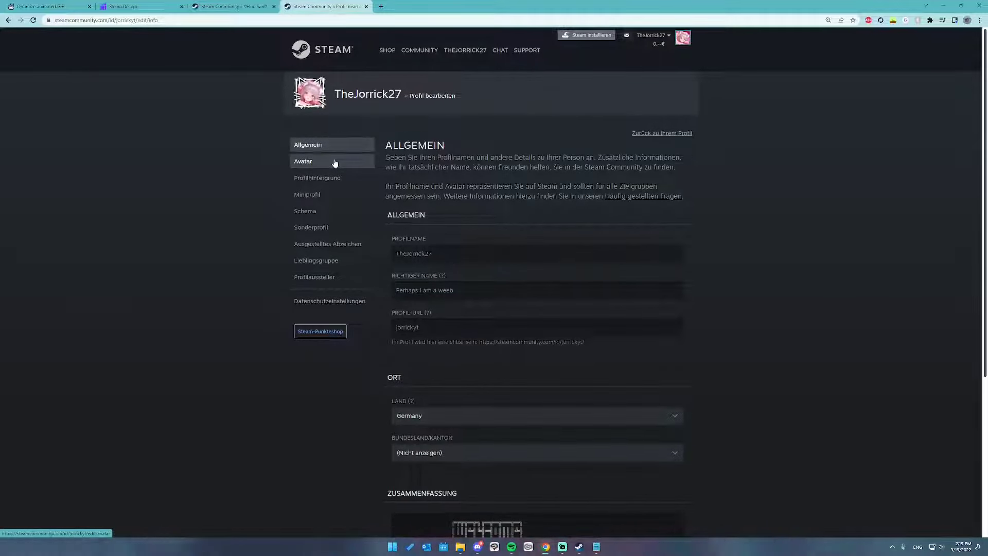
pyautogui.click(334, 177)
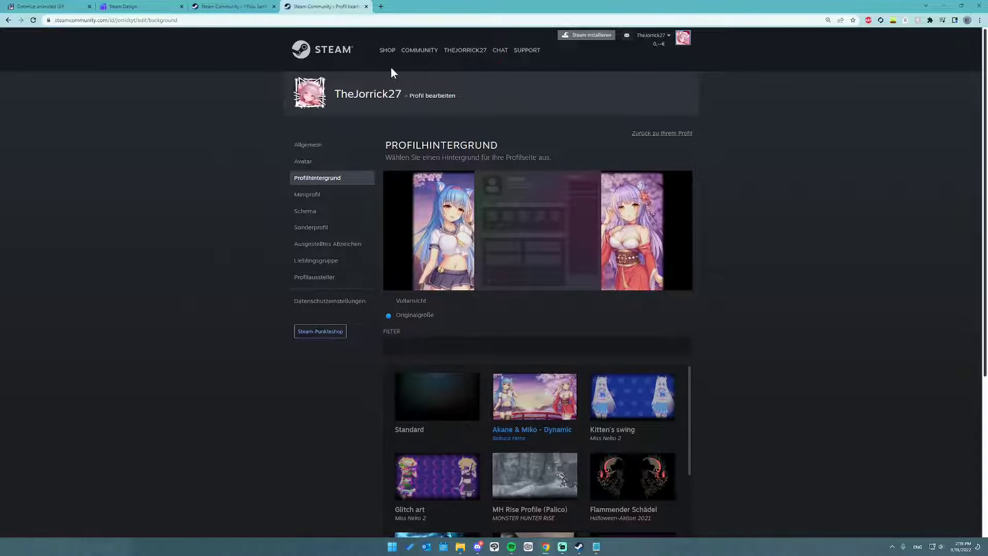
pyautogui.moveTo(474, 41)
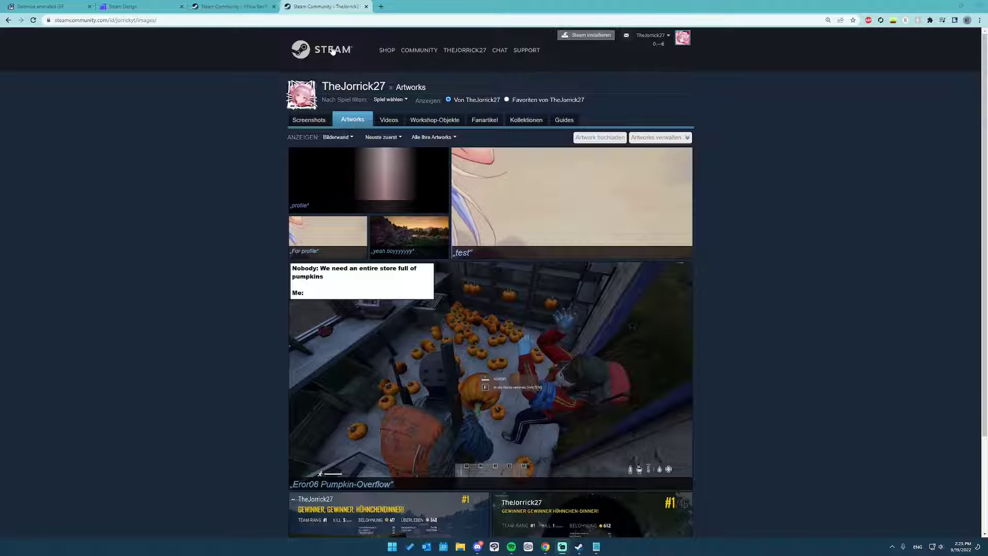
# From the profile's Artworks gallery, start a new artwork upload titled 'thisforvid'.
pyautogui.click(349, 92)
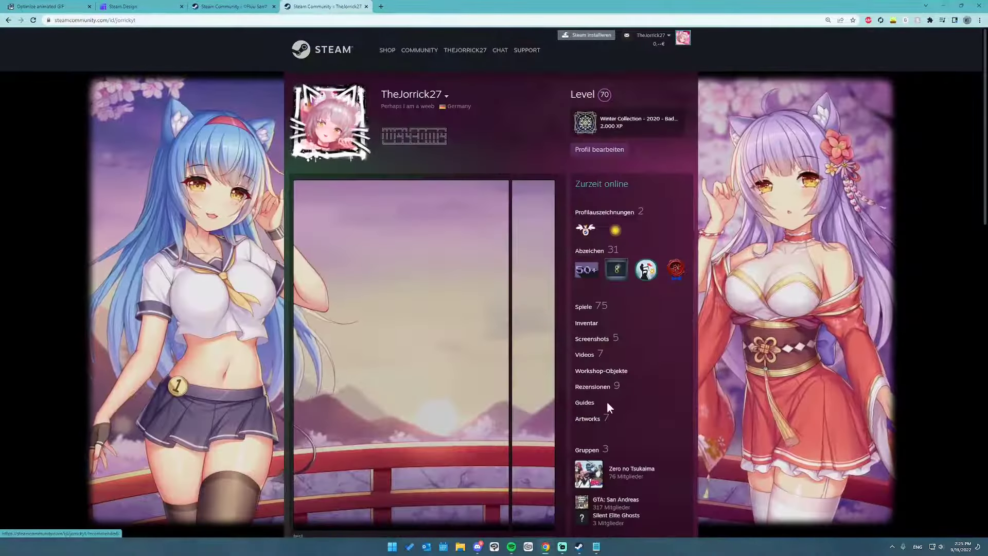
pyautogui.click(587, 418)
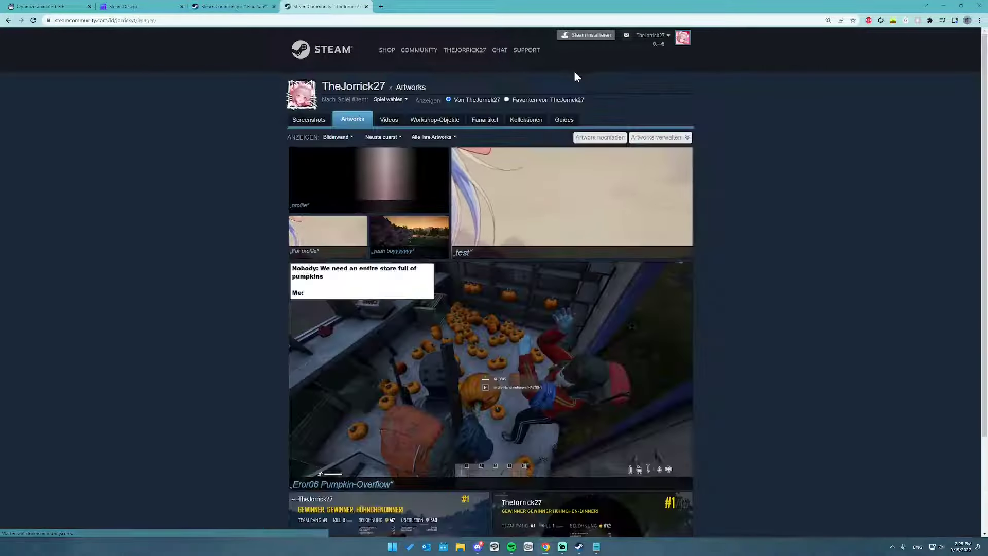
pyautogui.click(597, 137)
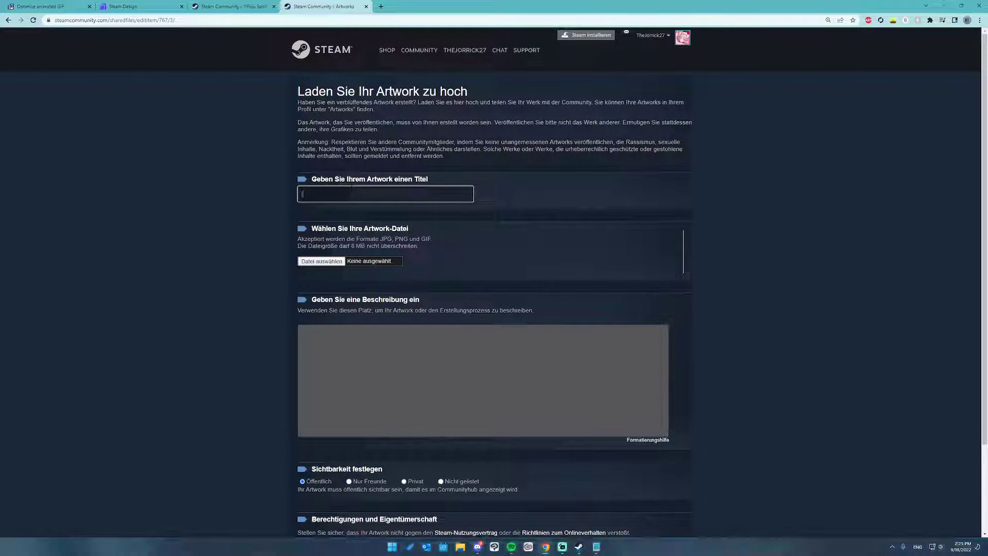
pyautogui.write('this ')
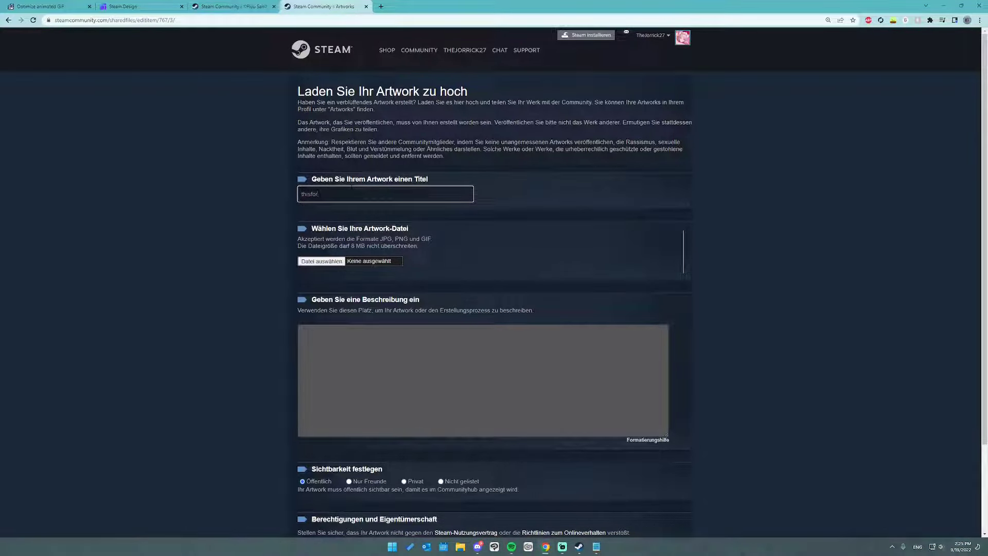
pyautogui.write('forvid')
# Attach ezgif.com-gif-maker (4).gif from the converted gif folder and tick the authorship confirmation.
pyautogui.click(301, 263)
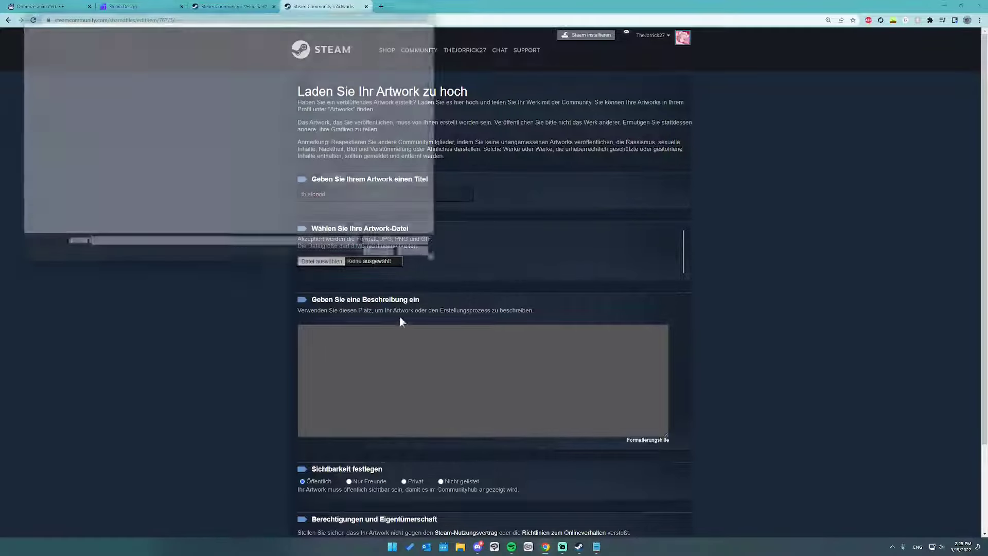
pyautogui.click(155, 22)
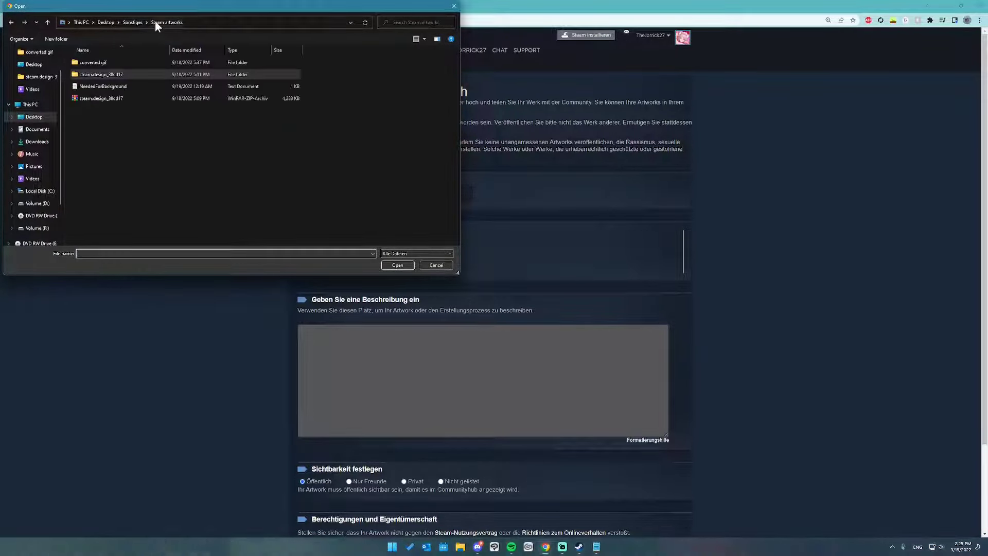
pyautogui.doubleClick(125, 61)
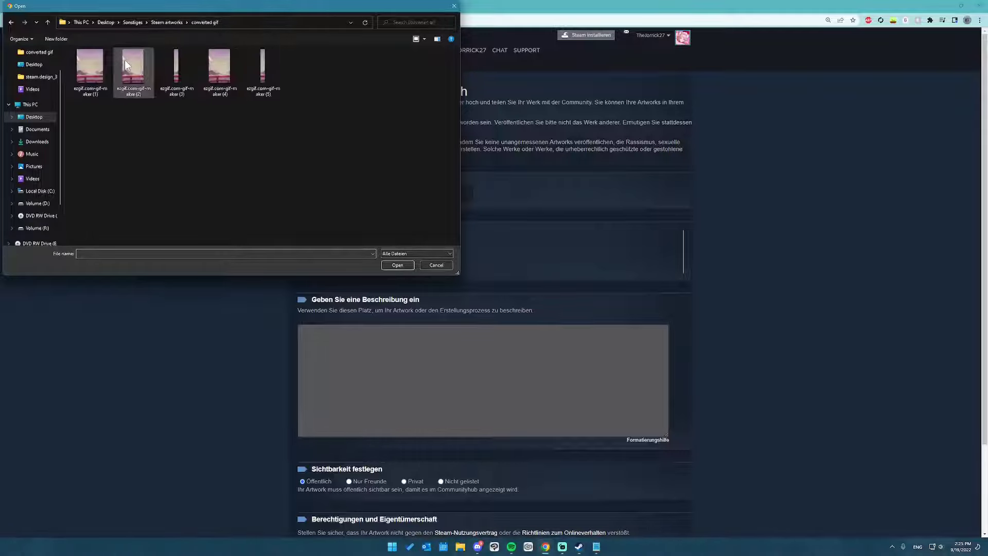
pyautogui.click(398, 265)
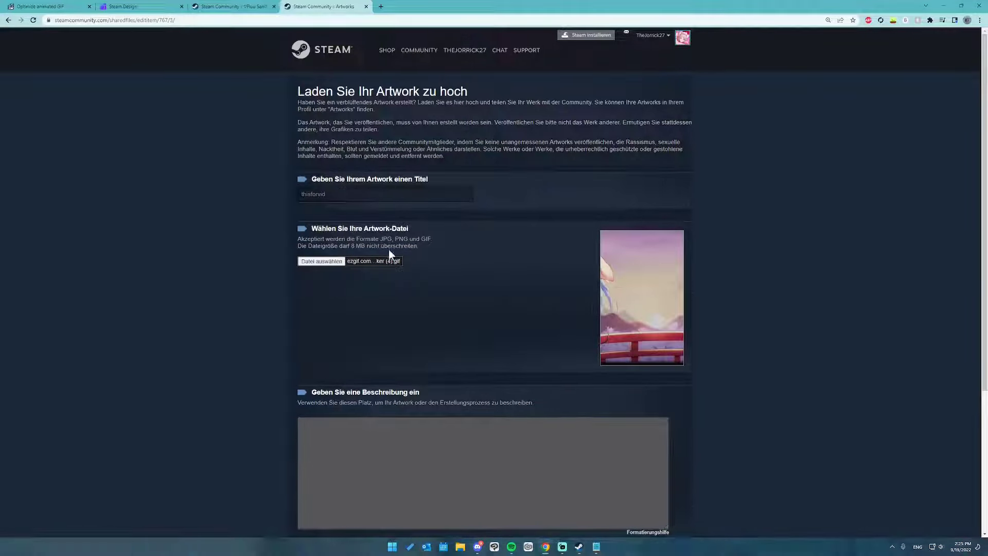
pyautogui.scroll(-2, 635, 283)
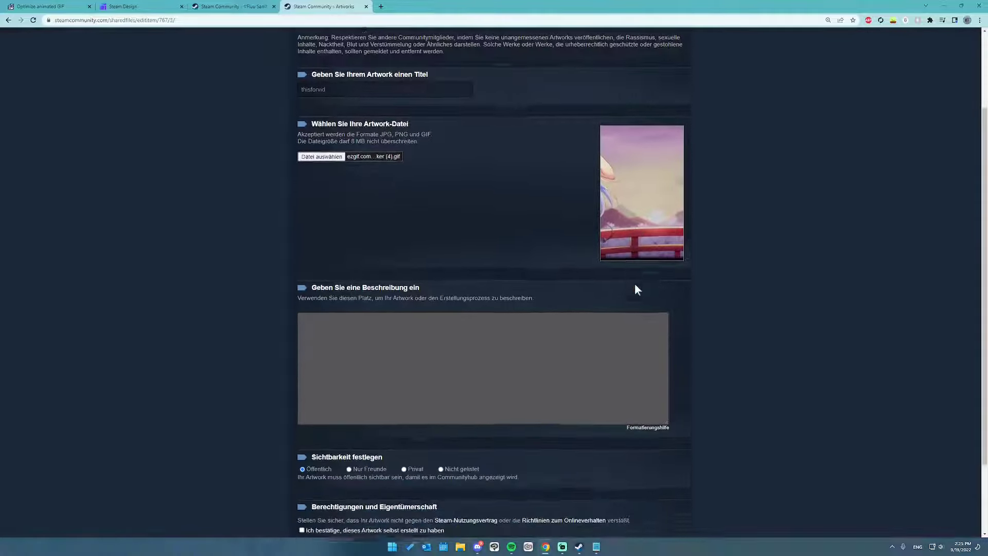
pyautogui.scroll(-2, 646, 201)
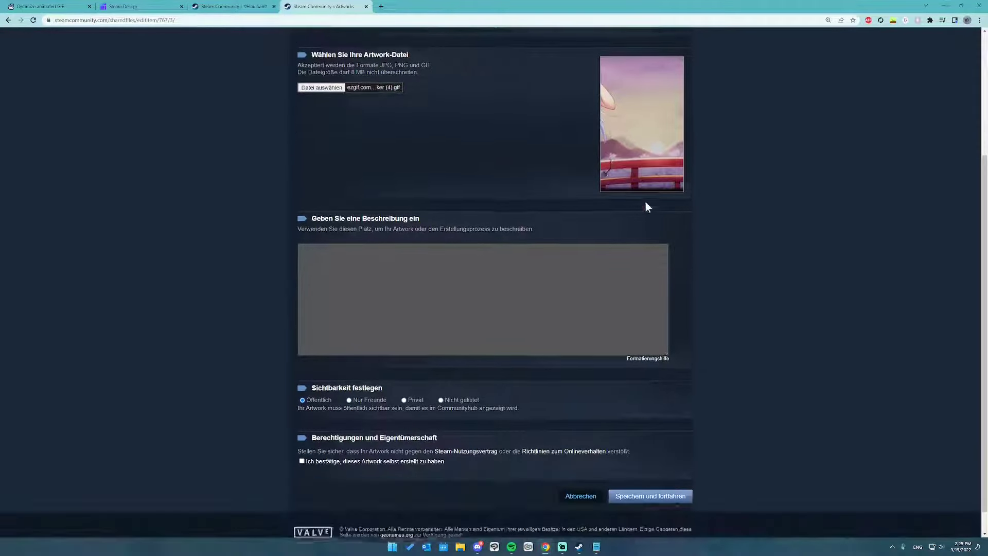
pyautogui.scroll(-1, 463, 339)
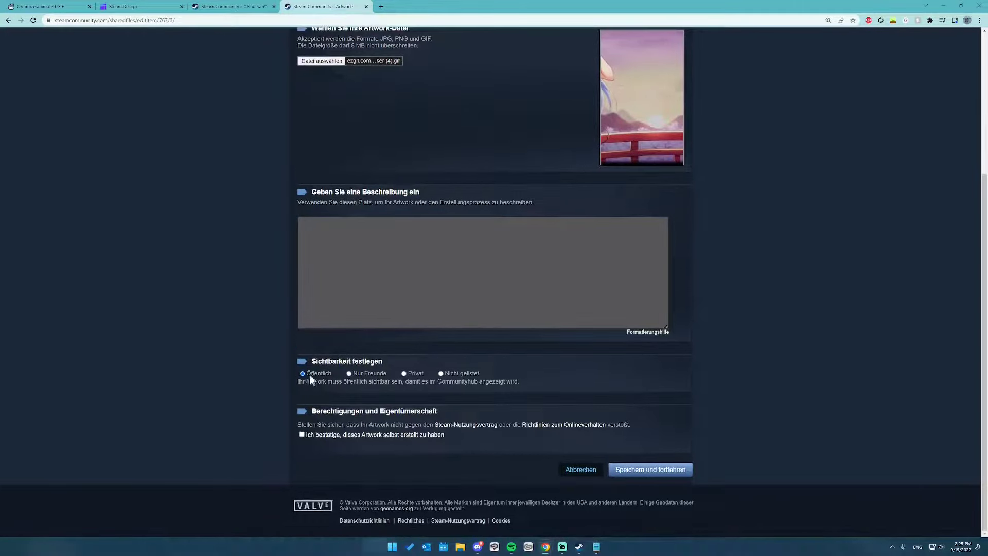
pyautogui.click(302, 435)
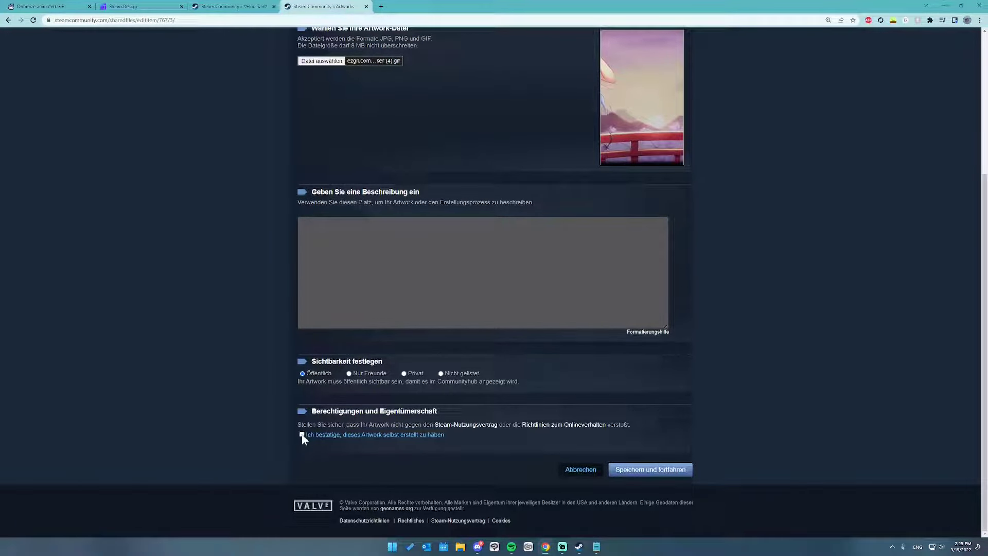
pyautogui.scroll(4, 684, 427)
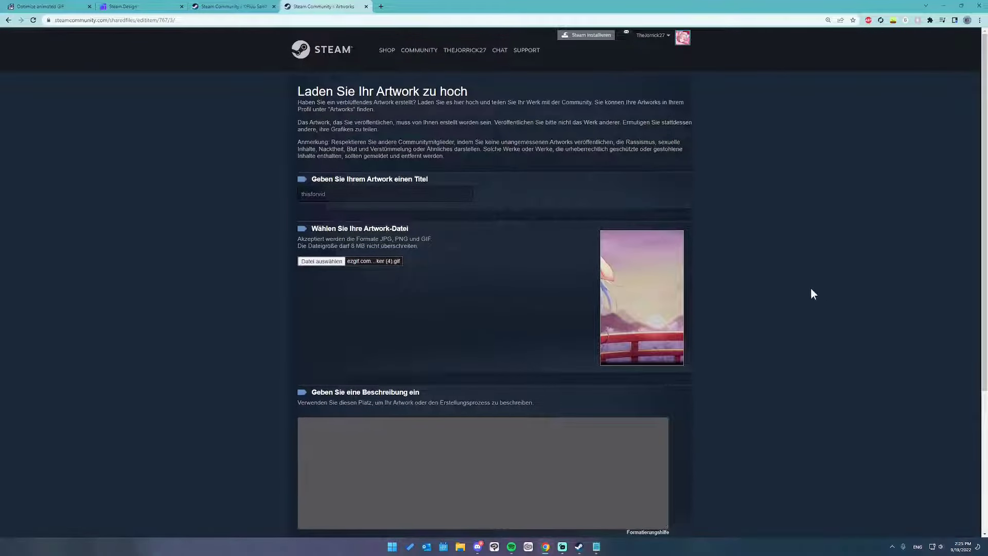
# Open Chrome DevTools on the thisforvid upload page and switch to the Console.
pyautogui.rightClick(801, 229)
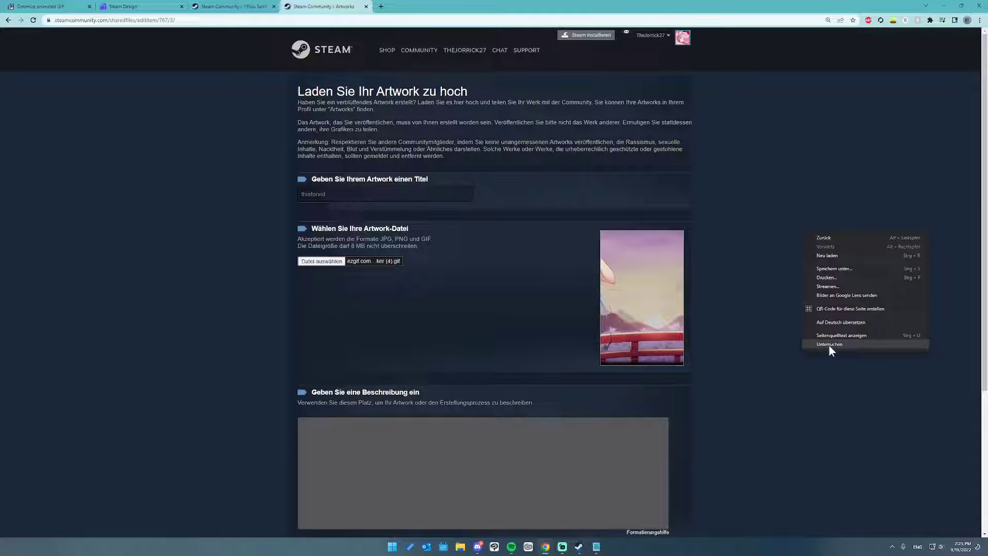
pyautogui.rightClick(743, 208)
pyautogui.click(771, 322)
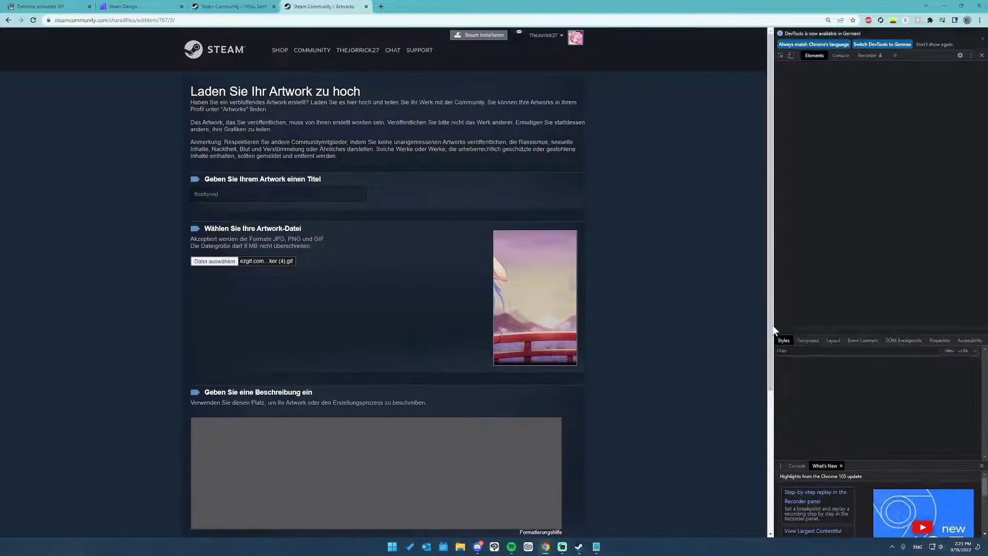
pyautogui.click(838, 56)
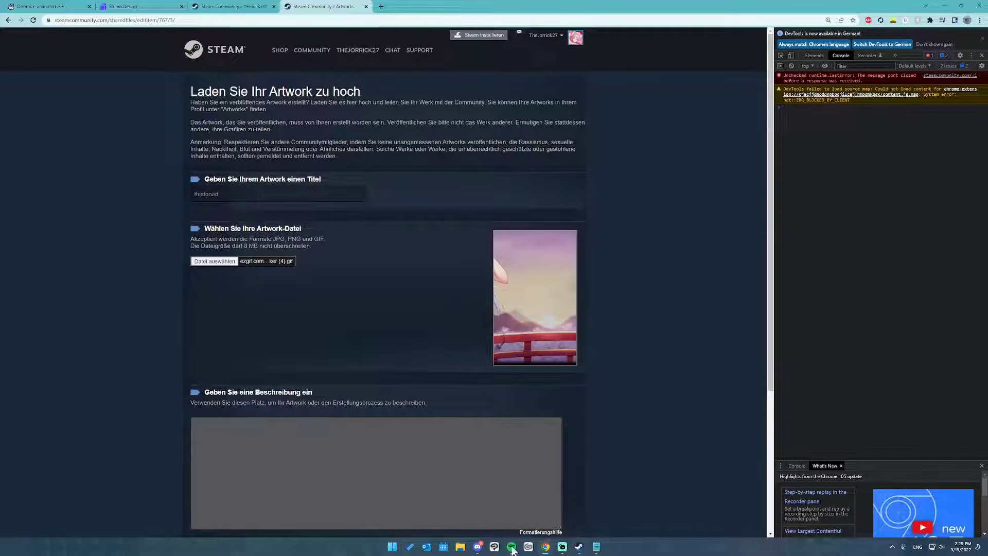
# Run the pasted script setting image_width to 1000 and image_height to 1, then scroll down the upload form.
pyautogui.click(596, 546)
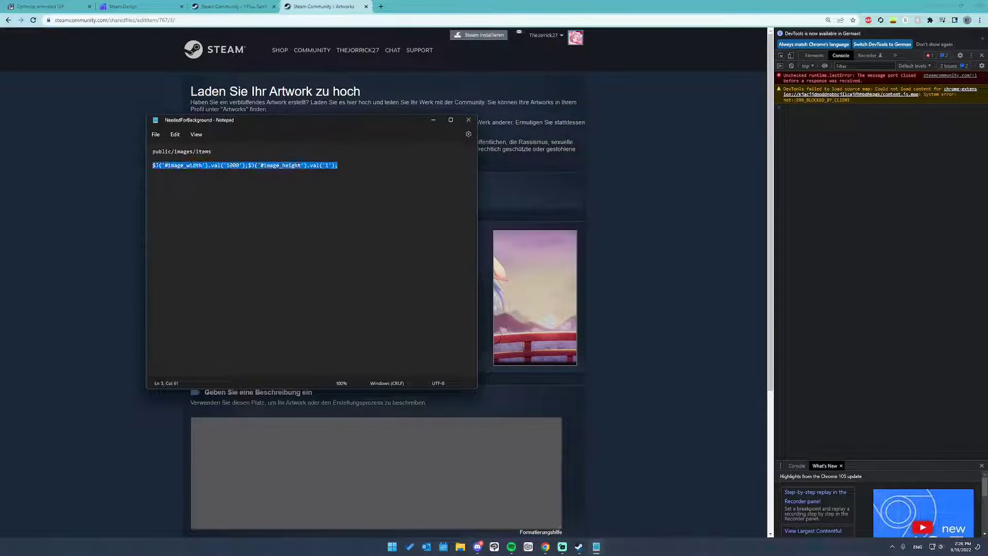
pyautogui.click(819, 122)
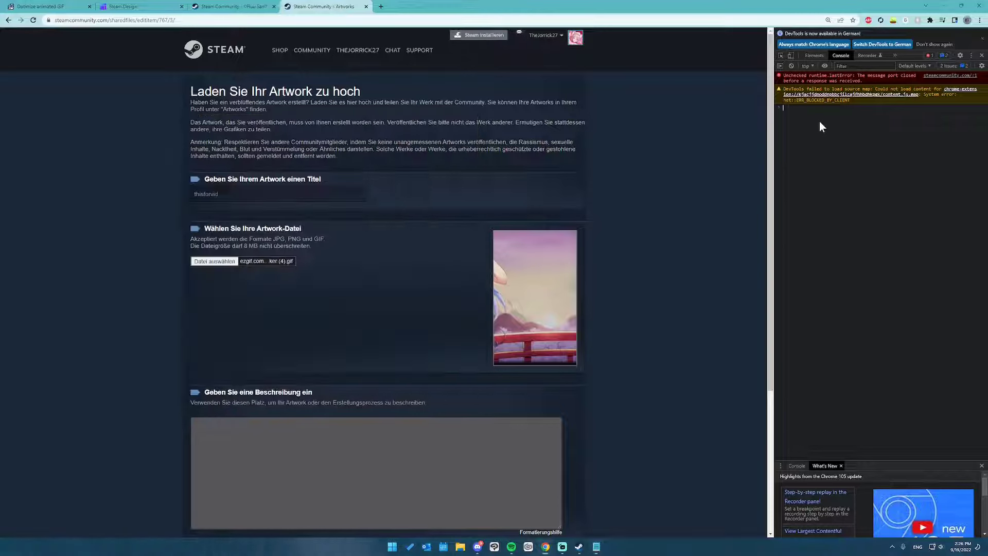
pyautogui.write("$J('#image_width').val('1000');$J('#image_height').val('1');")
pyautogui.press('Return')
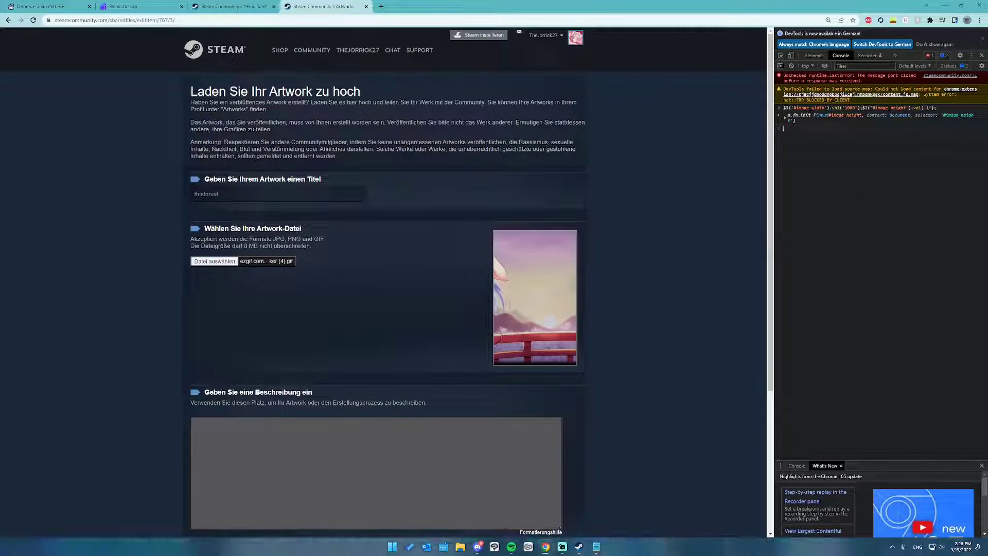
pyautogui.scroll(-2, 723, 326)
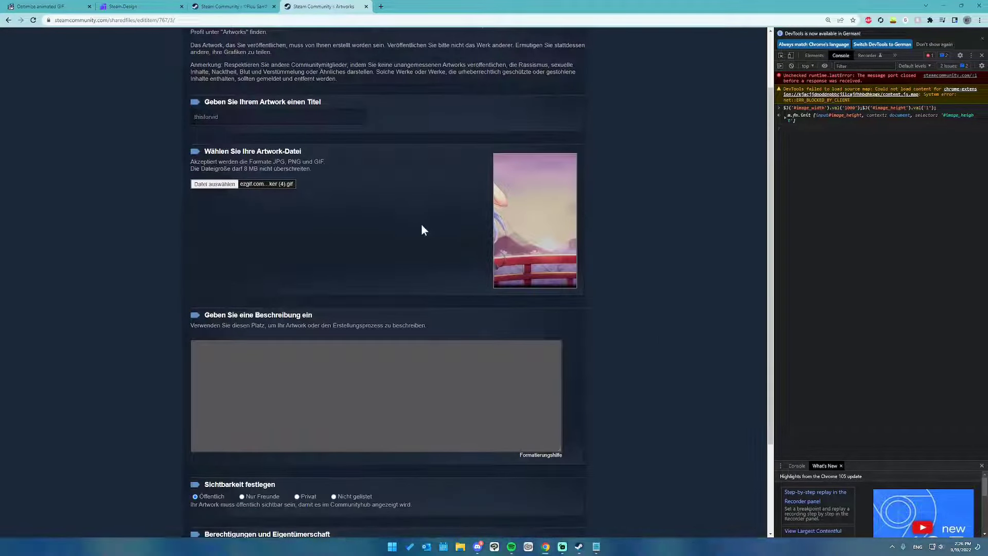
pyautogui.scroll(-2, 498, 280)
pyautogui.scroll(-1, 498, 281)
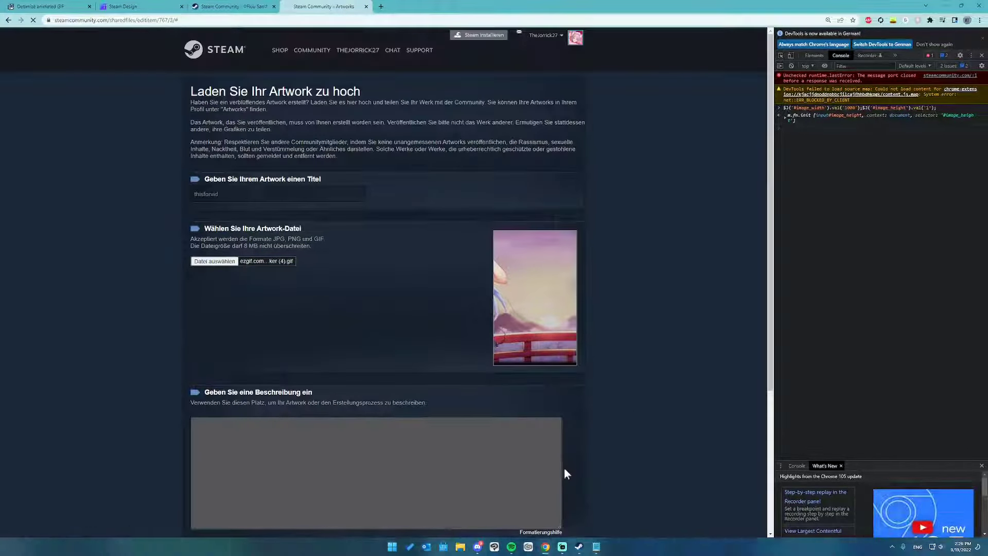
# Close DevTools and finish publishing thisforvid, listed at 7.812 MB and 1000 x 1.
pyautogui.click(982, 38)
pyautogui.click(982, 34)
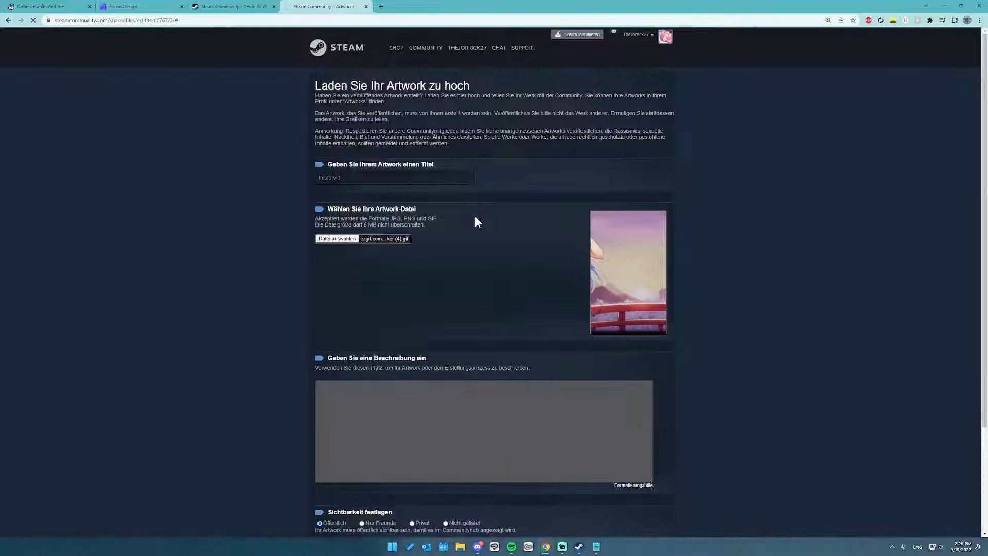
pyautogui.scroll(-3, 581, 316)
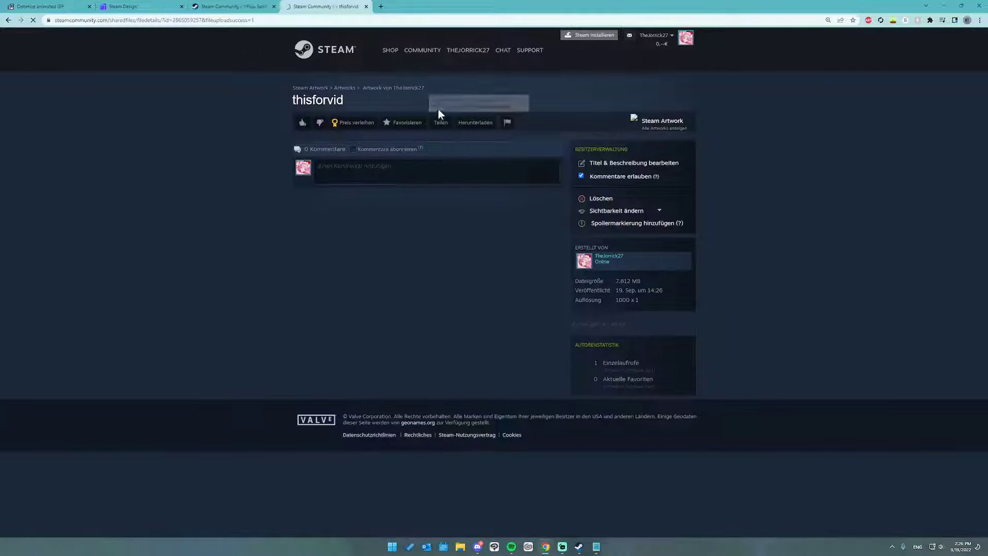
pyautogui.doubleClick(330, 100)
pyautogui.click(344, 98)
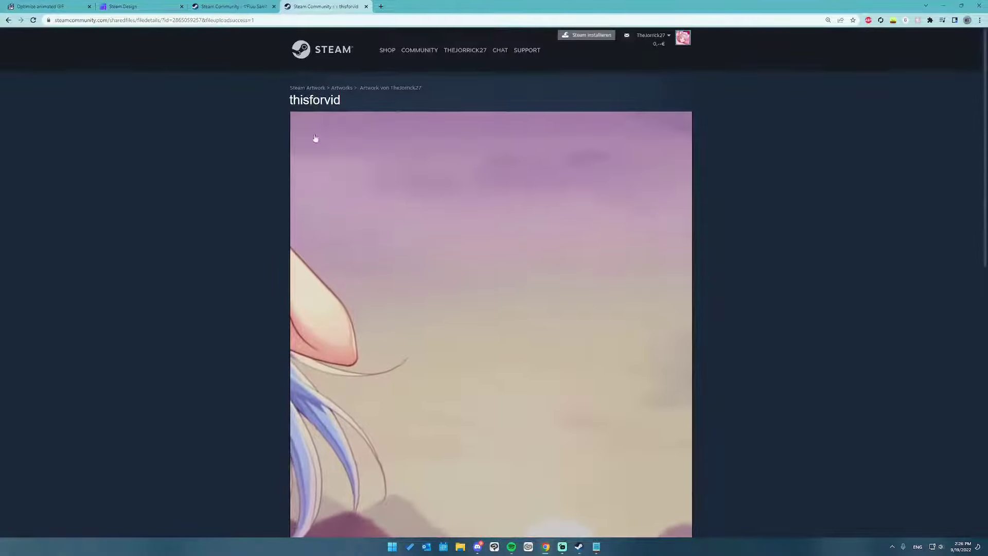
# Go from the account menu to Profil bearbeiten and open the Profilaussteller settings.
pyautogui.click(644, 36)
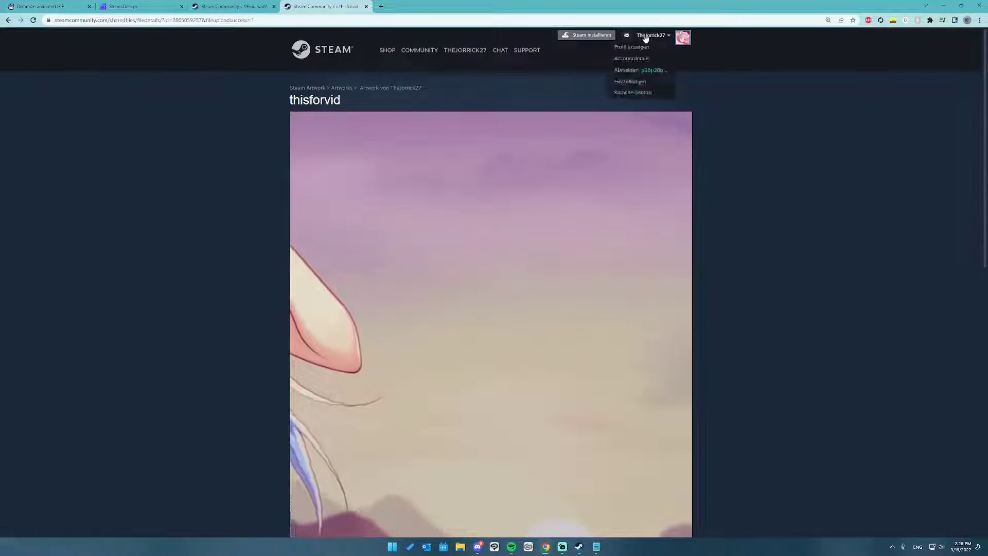
pyautogui.click(642, 49)
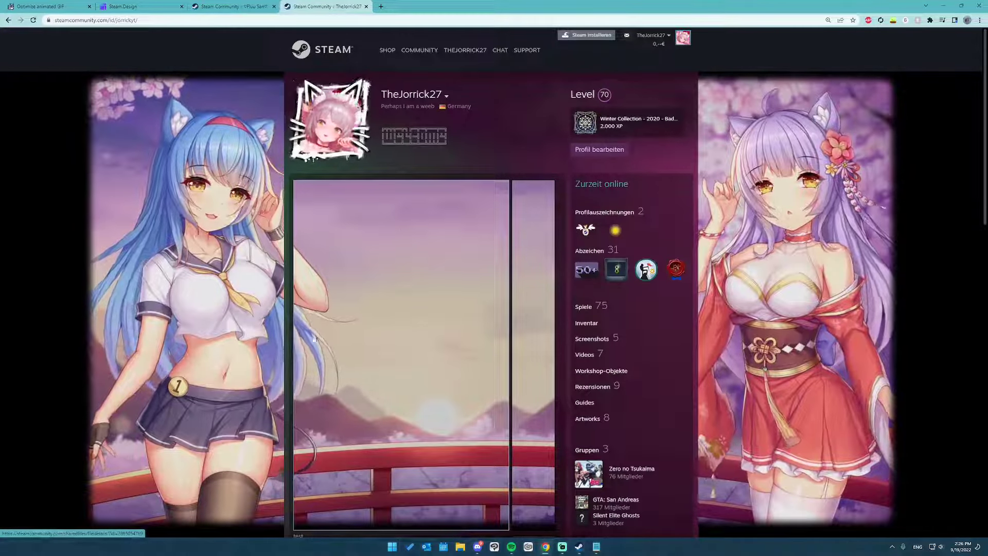
pyautogui.scroll(-3, 549, 320)
pyautogui.scroll(3, 603, 190)
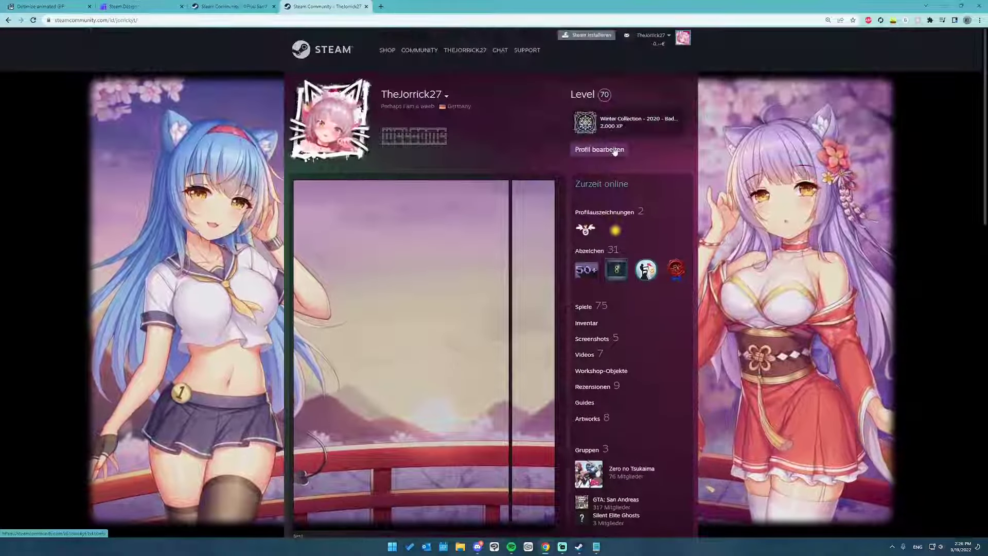
pyautogui.click(611, 152)
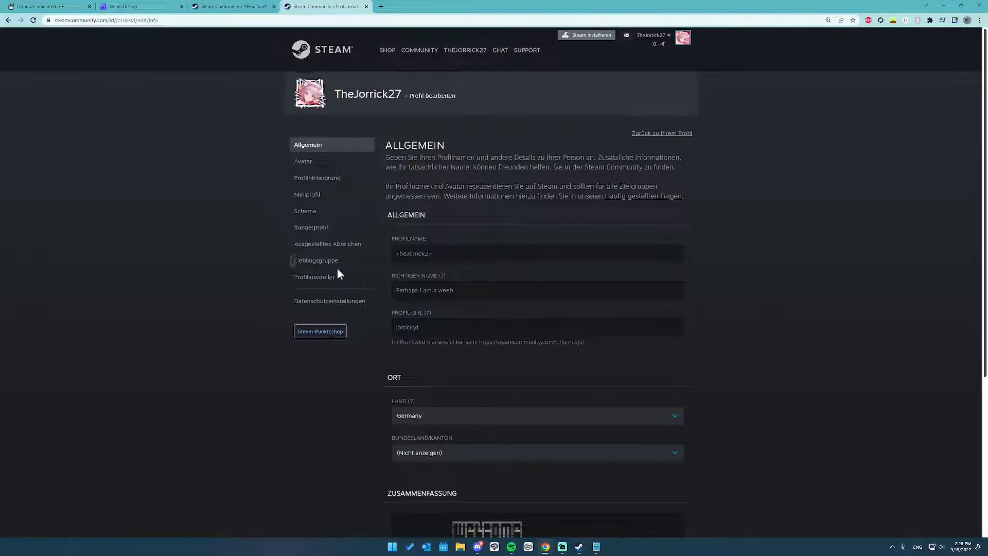
pyautogui.click(315, 278)
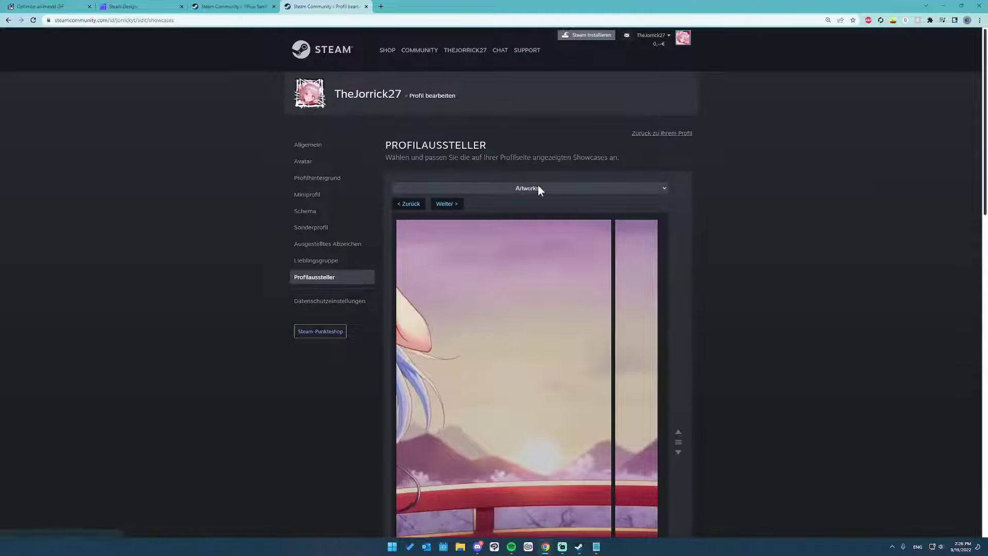
# Replace the Artworks showcase's main artwork with the newly uploaded thisforvid.
pyautogui.scroll(-3, 812, 259)
pyautogui.scroll(3, 643, 137)
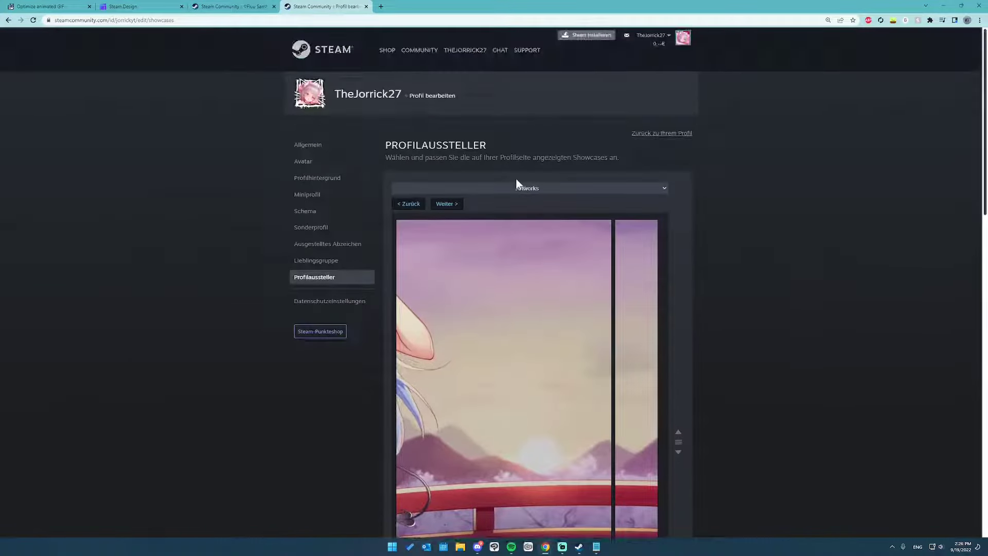
pyautogui.scroll(-3, 524, 247)
pyautogui.click(524, 247)
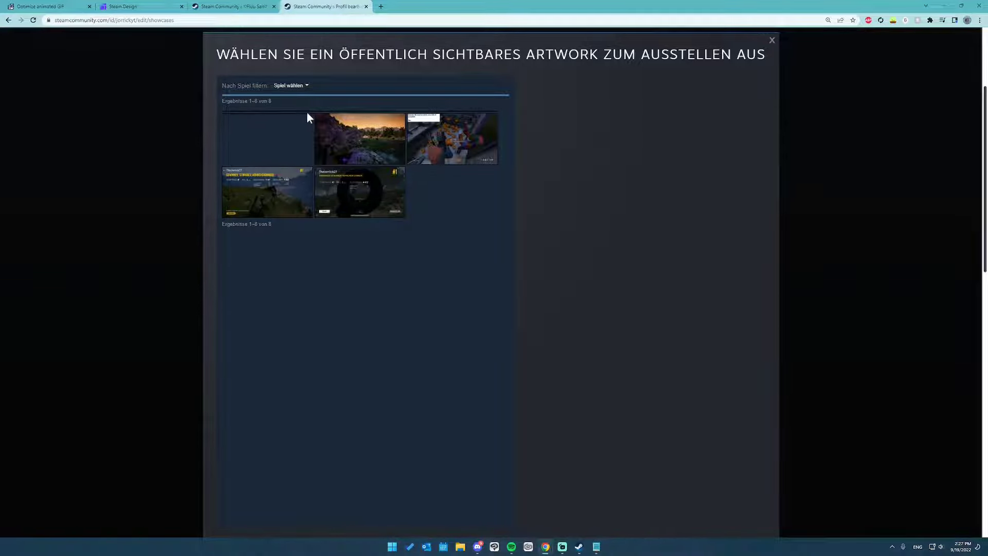
pyautogui.click(304, 116)
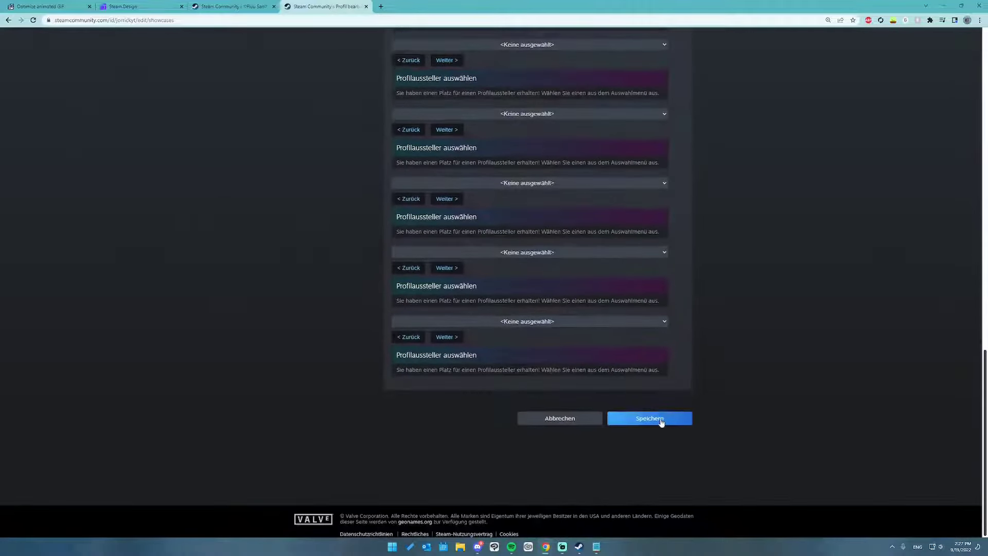
# Save the showcase with Speichern, return to the public profile, and reload it.
pyautogui.click(652, 412)
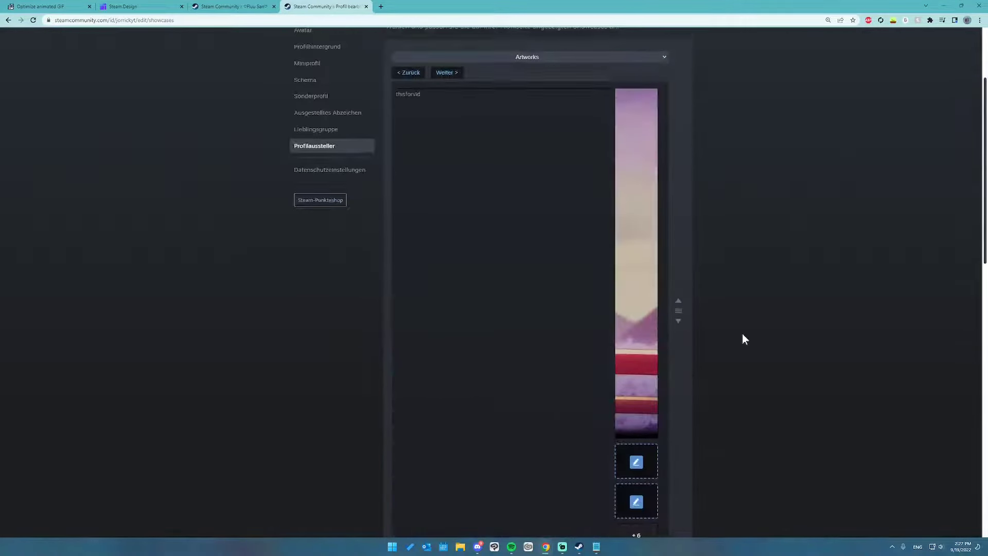
pyautogui.scroll(3, 742, 333)
pyautogui.click(349, 97)
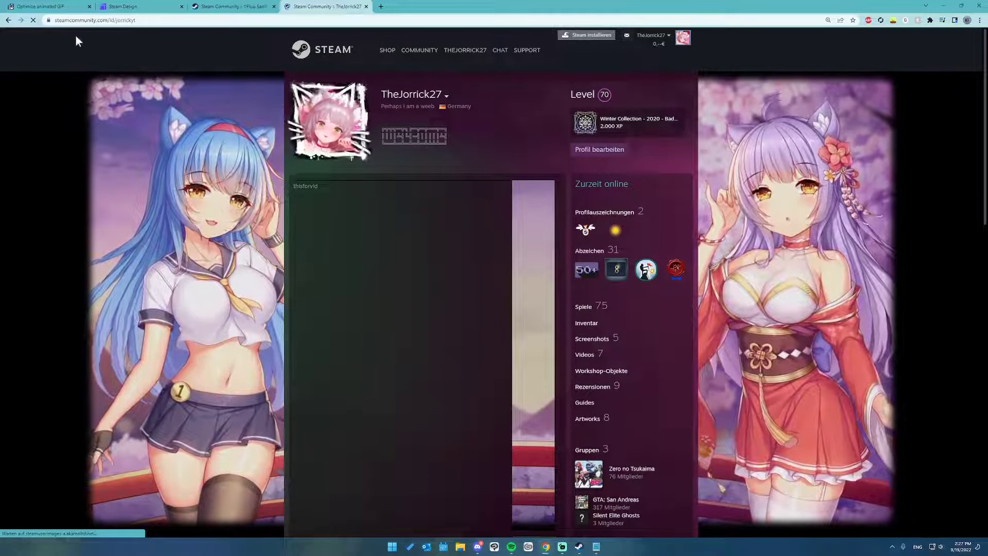
pyautogui.click(146, 21)
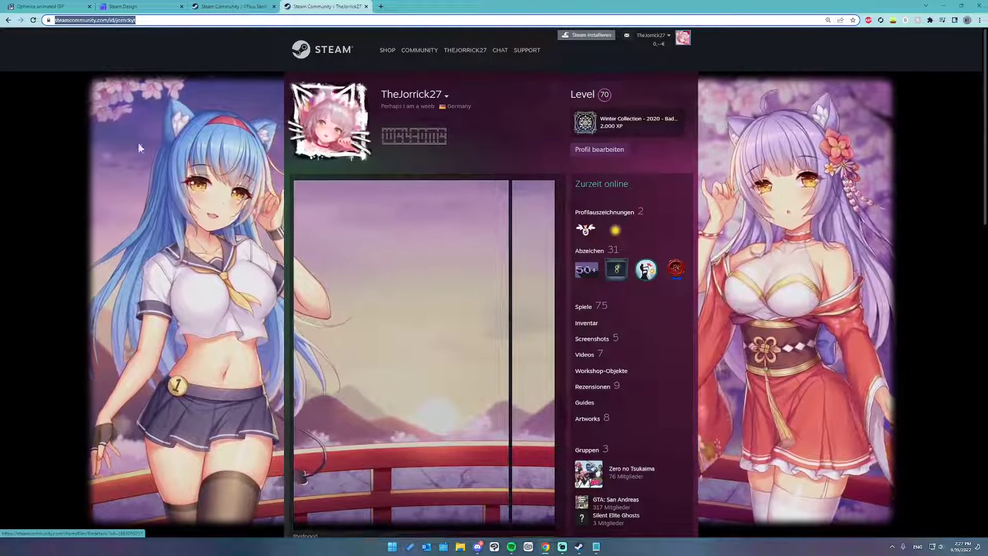
pyautogui.click(33, 20)
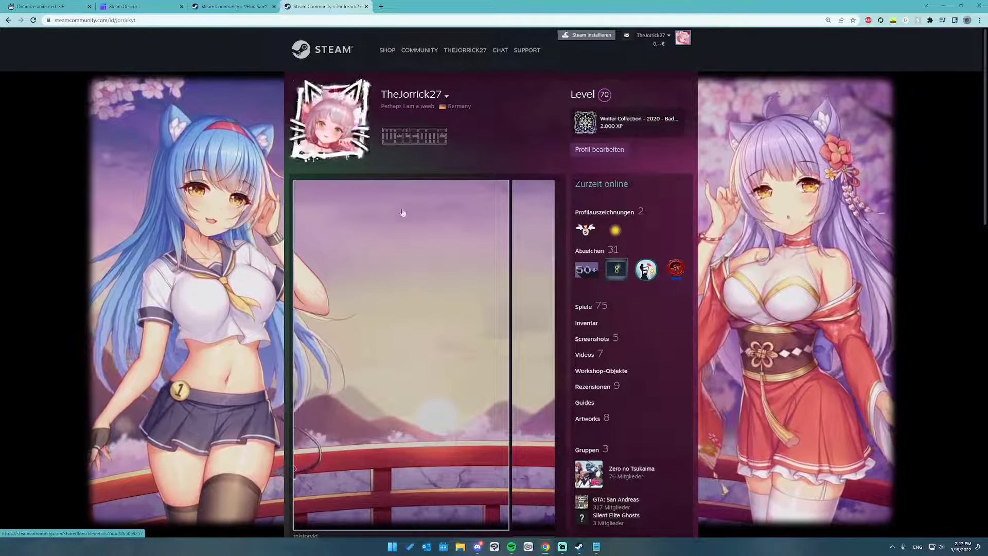
# Scroll down the public profile to view the thisforvid slice in the Artworks showcase.
pyautogui.scroll(-2, 522, 480)
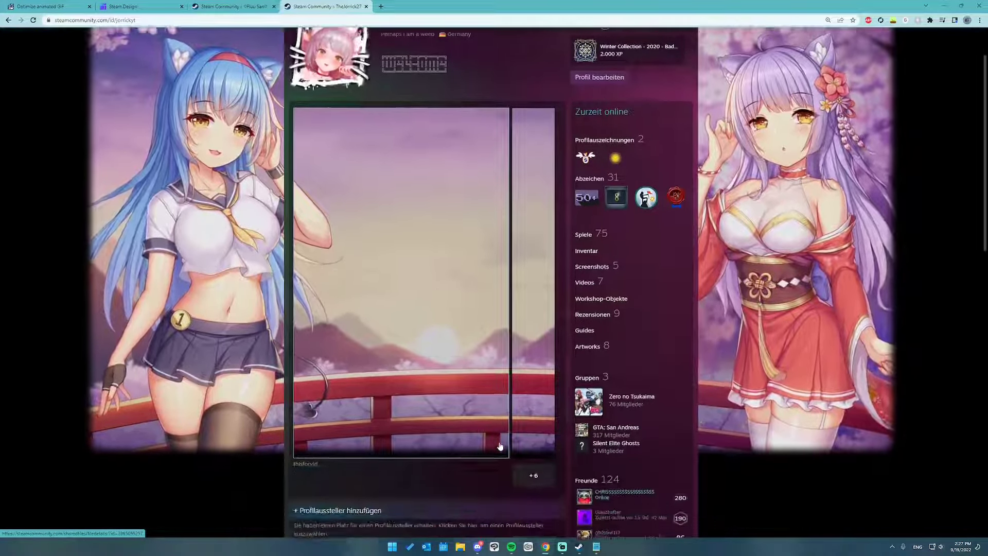
pyautogui.moveTo(366, 472); pyautogui.dragTo(294, 459)
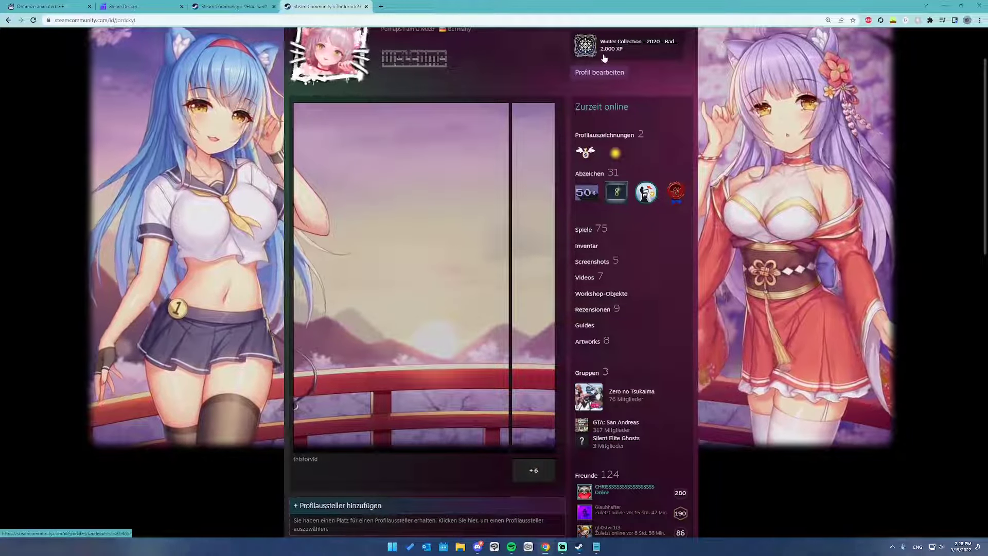
# Reopen Profil bearbeiten > Profilaussteller and review thisforvid in the Artworks showcase's main slot.
pyautogui.click(606, 75)
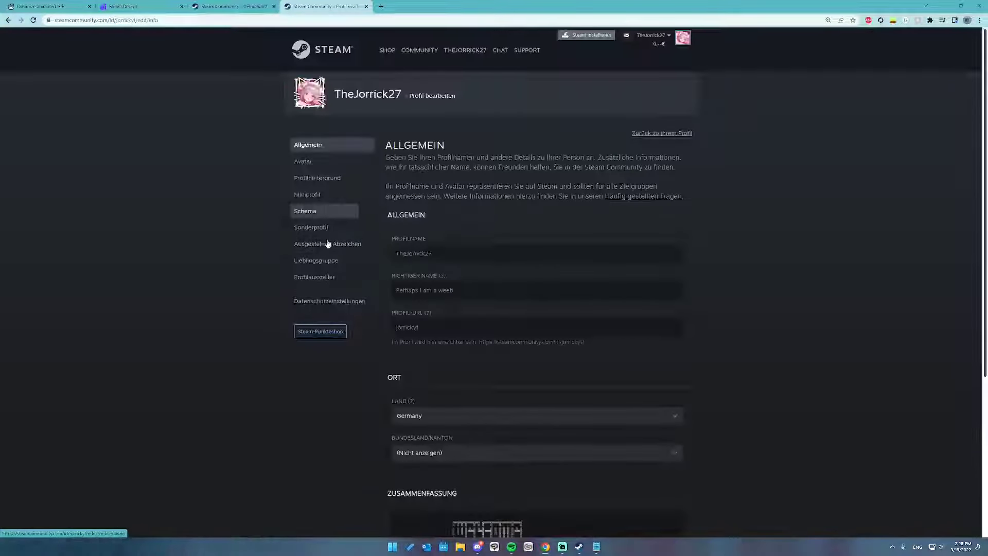
pyautogui.click(327, 278)
pyautogui.scroll(-5, 656, 268)
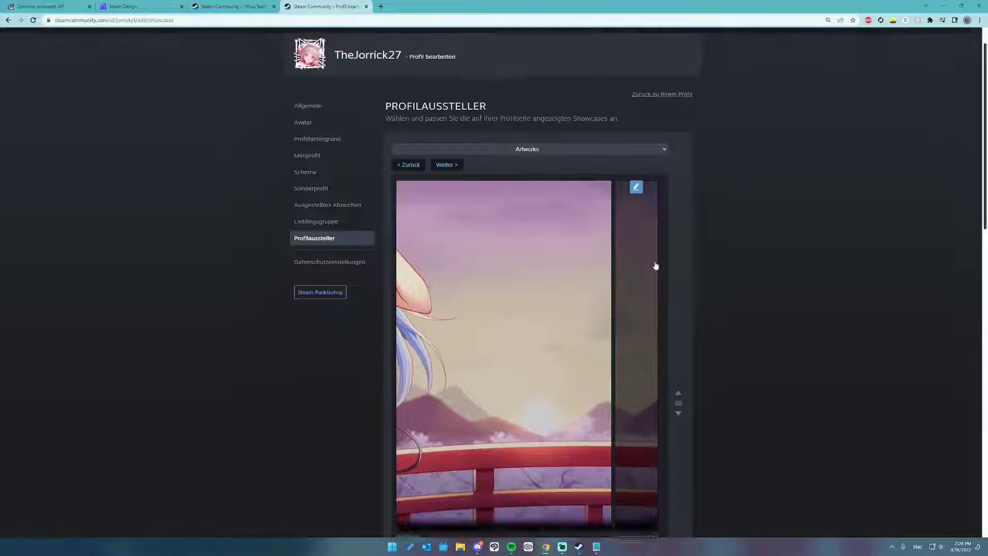
pyautogui.scroll(3, 660, 177)
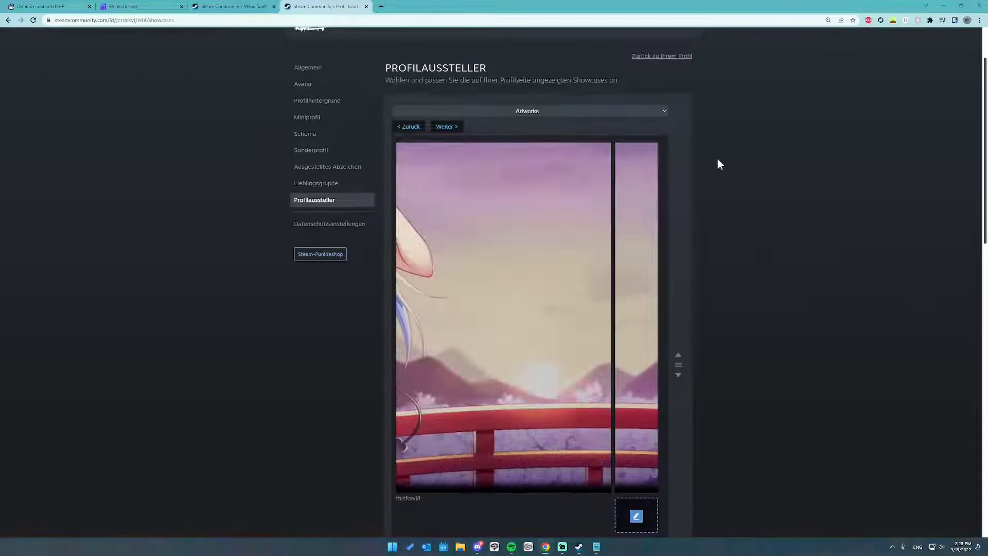
pyautogui.moveTo(628, 354)
pyautogui.scroll(2, 515, 205)
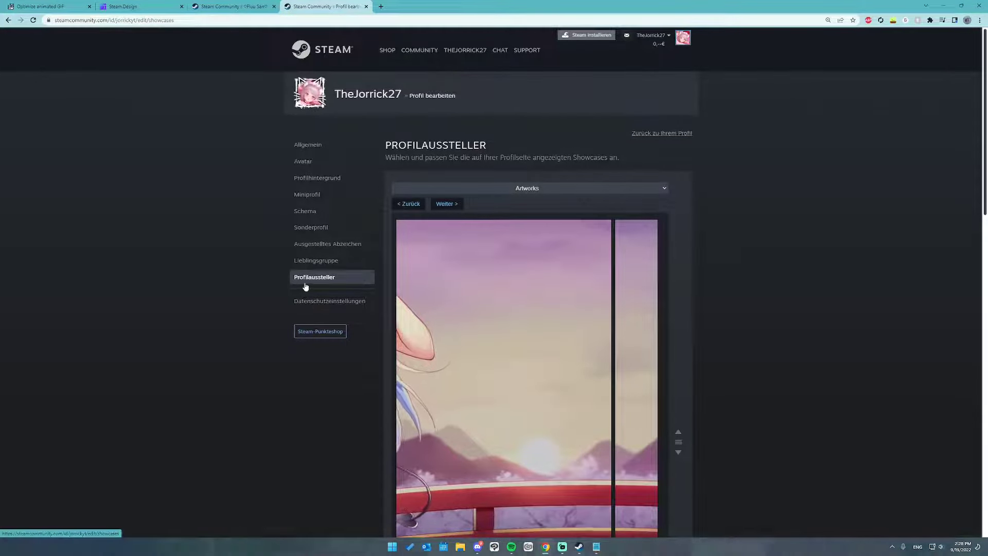
# Open Profil anzeigen and scroll to check the showcase aligning with the cherry-blossom background.
pyautogui.click(669, 35)
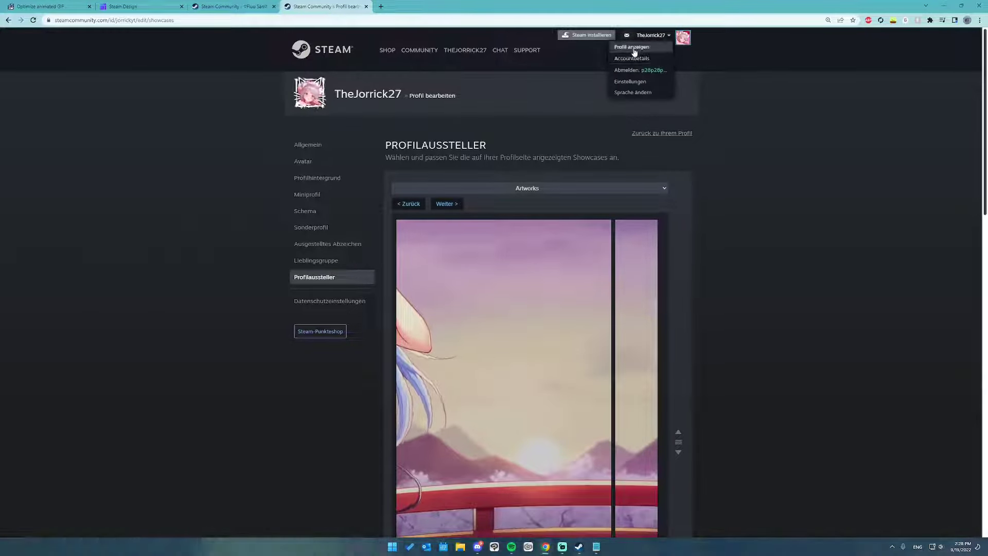
pyautogui.click(639, 51)
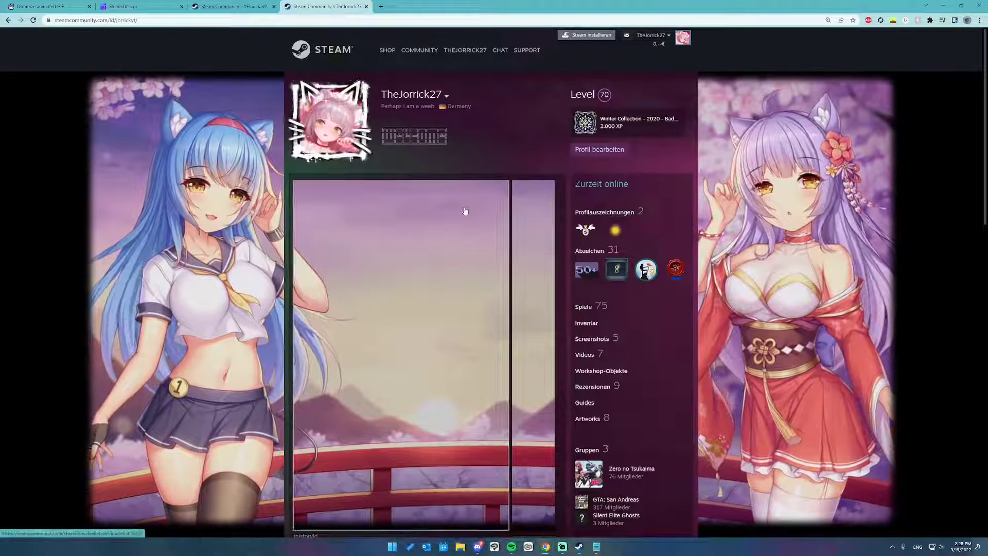
pyautogui.scroll(-3, 507, 349)
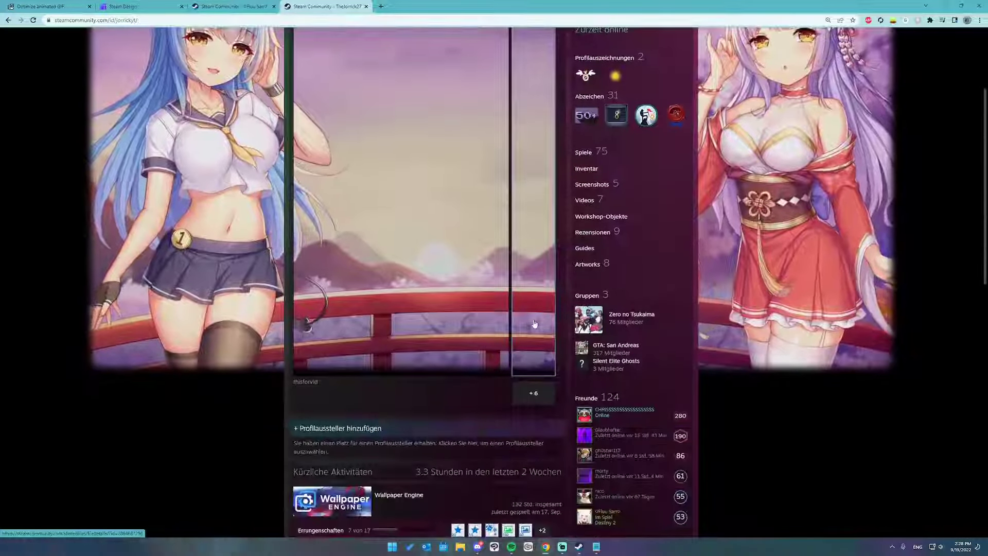
pyautogui.scroll(3, 681, 394)
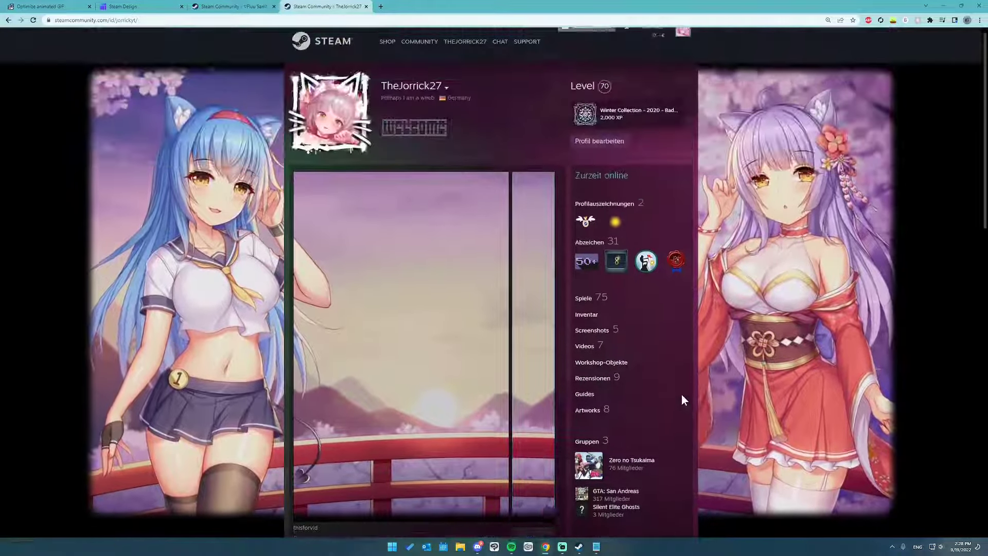